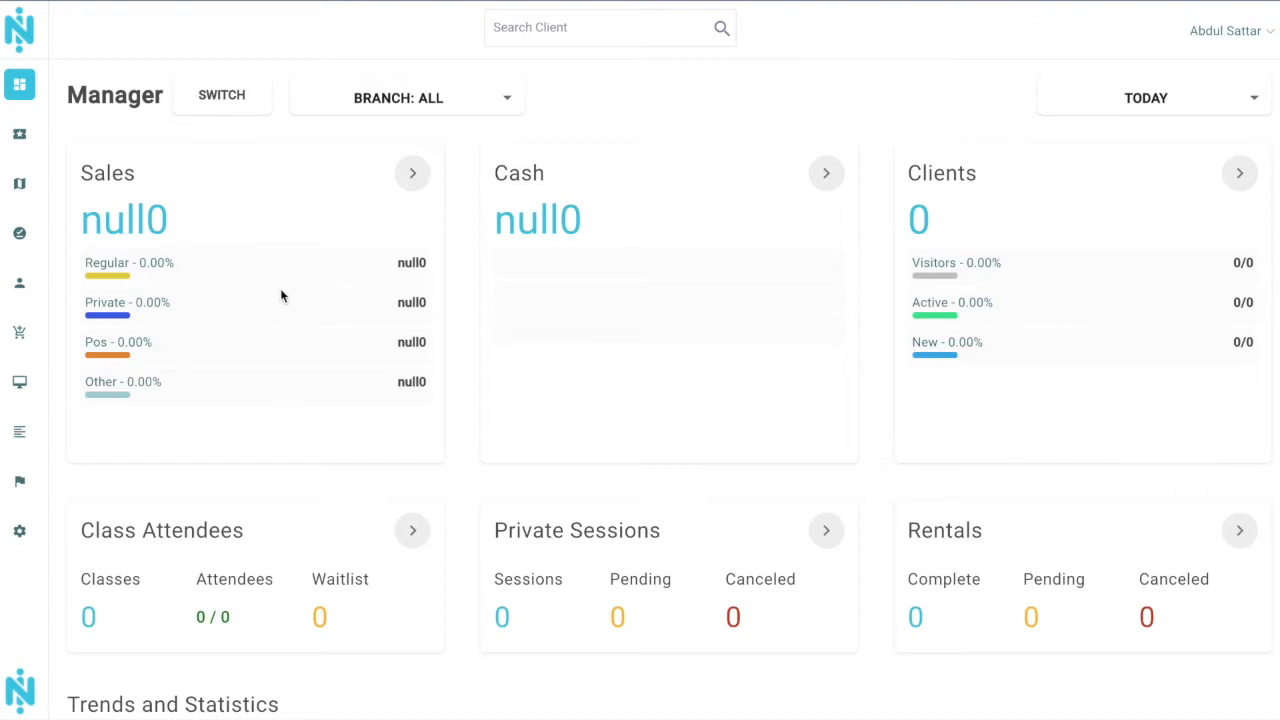
# Open the Basic Business Settings within Company Settings and look through the page's sections down to the availability hours.
pyautogui.moveTo(38, 336)
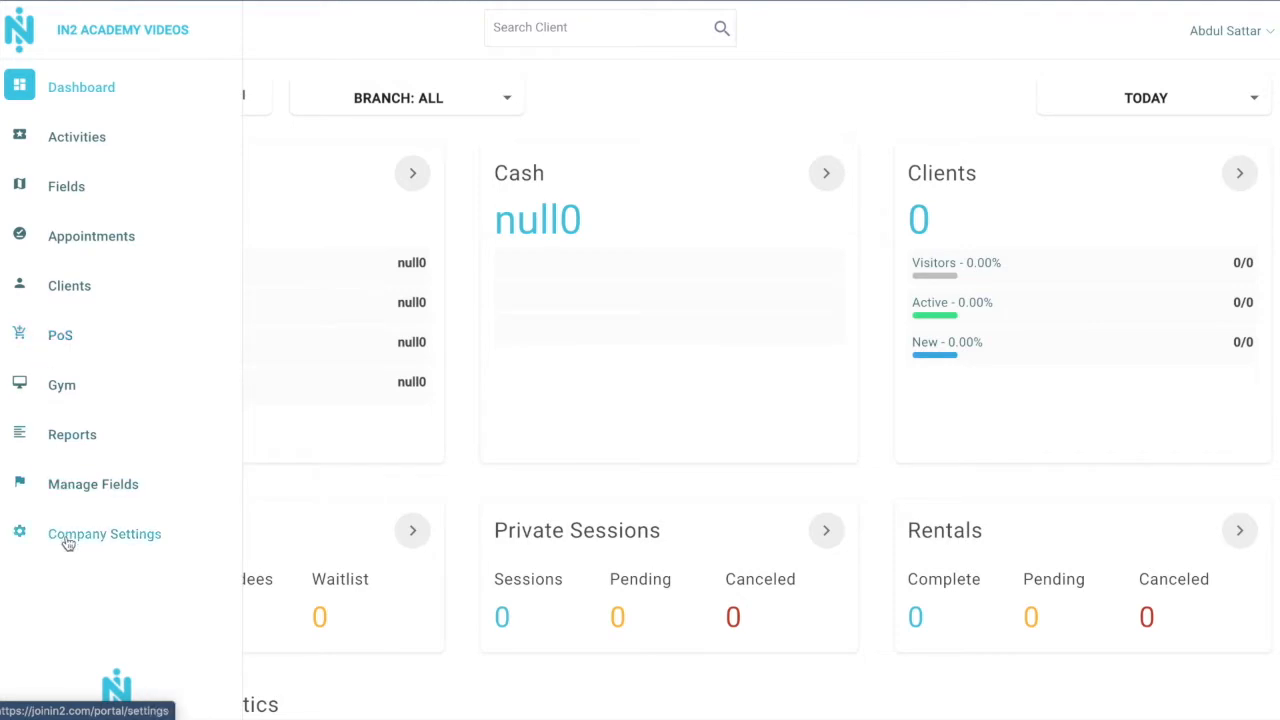
pyautogui.click(96, 538)
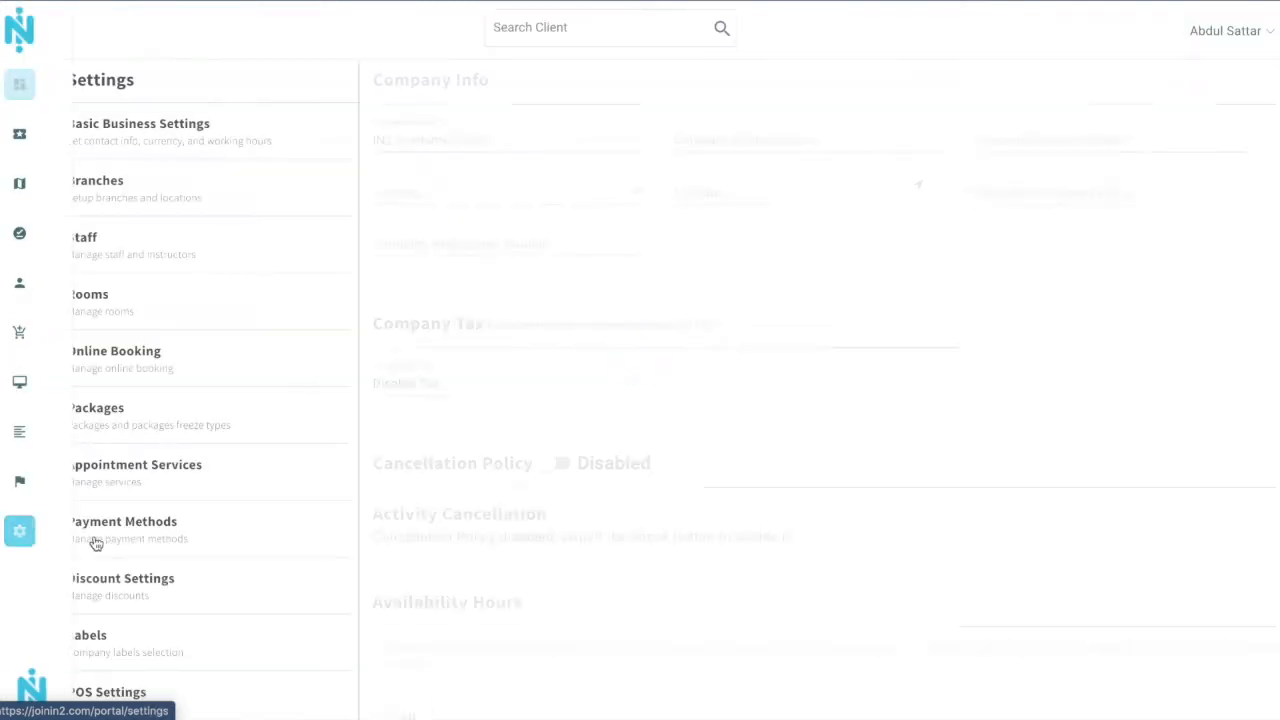
pyautogui.click(97, 140)
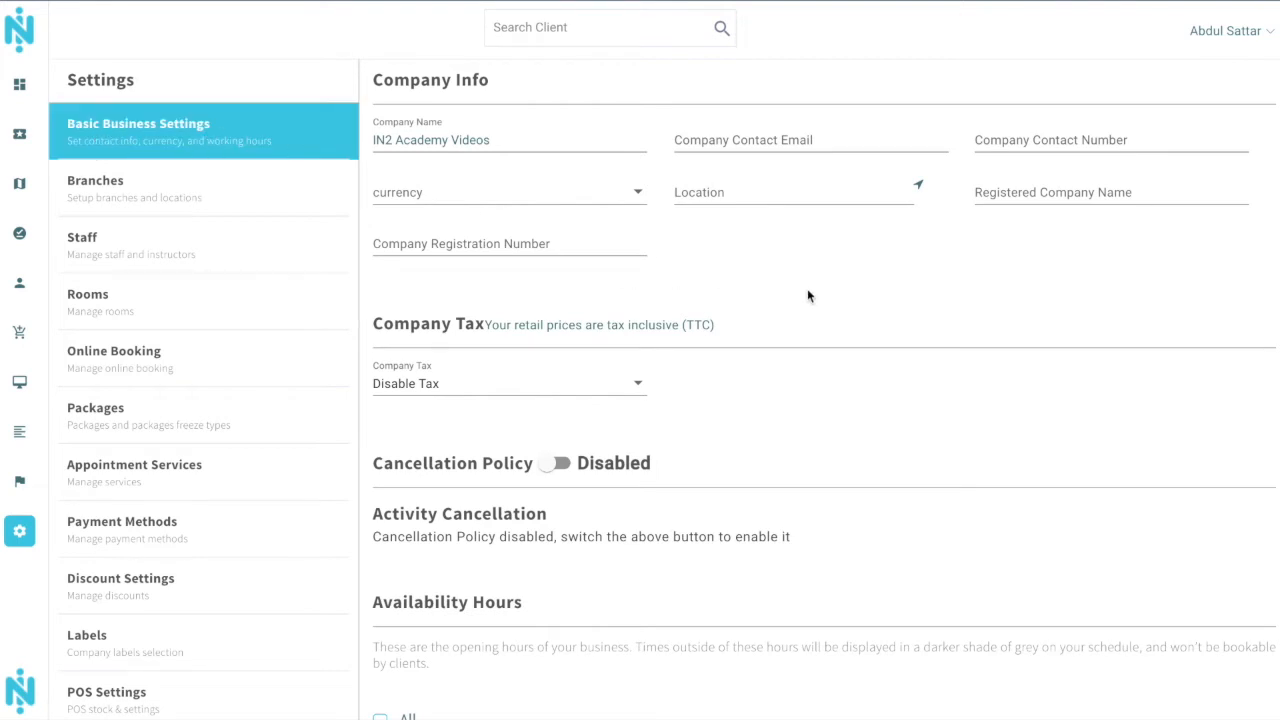
pyautogui.scroll(-4, 808, 296)
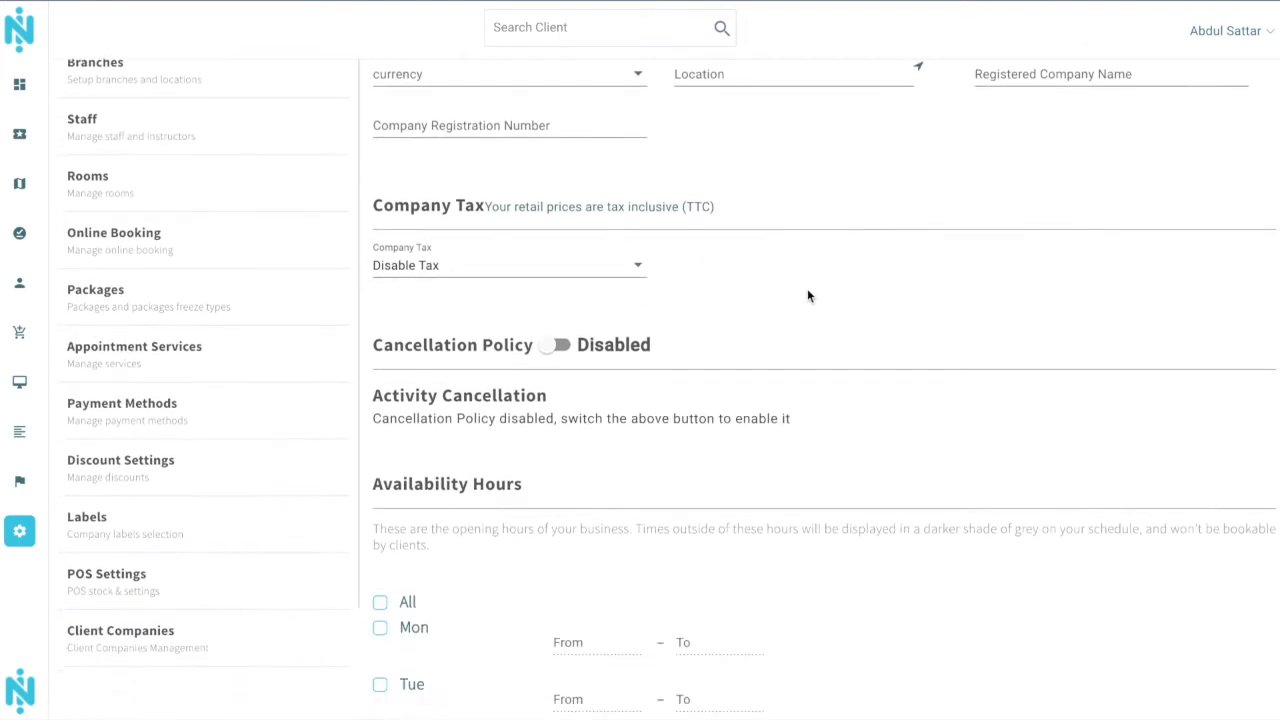
pyautogui.scroll(-4, 808, 296)
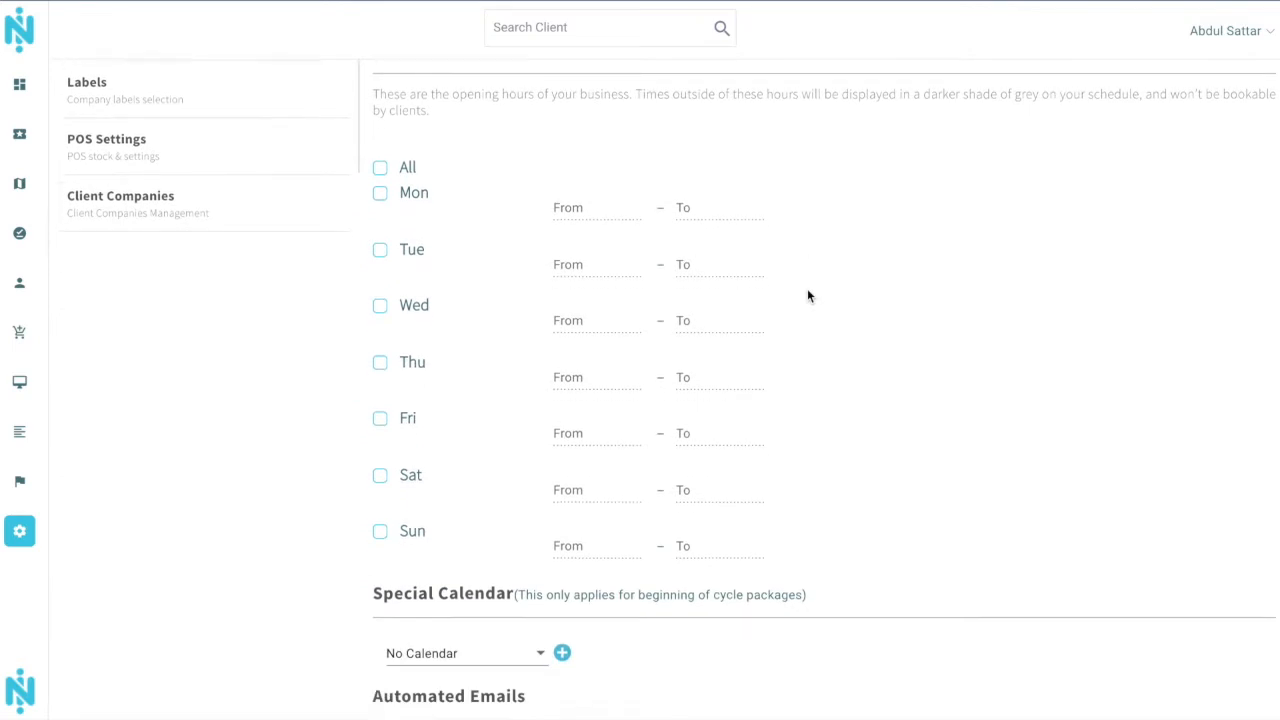
pyautogui.scroll(8, 808, 293)
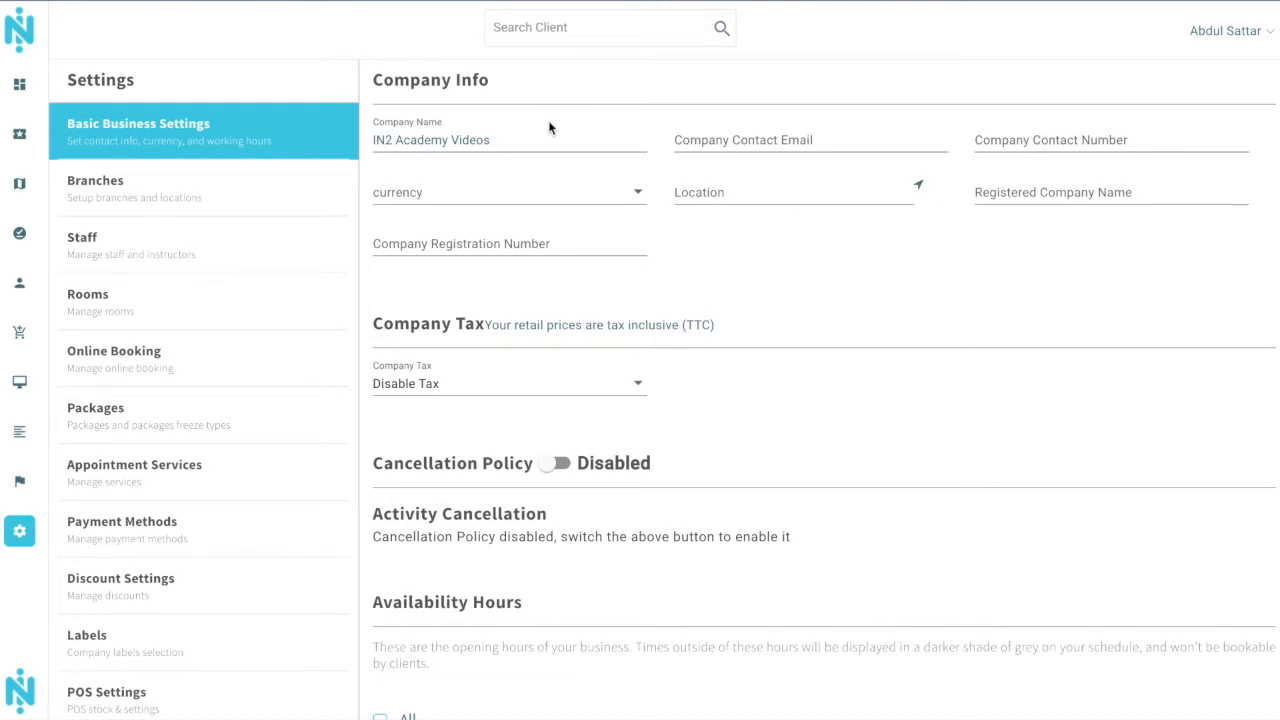
# Shorten the company name to IN2 Academy in the company info.
pyautogui.click(490, 140)
pyautogui.press('BackSpace')
pyautogui.press('BackSpace')
pyautogui.press('BackSpace')
pyautogui.press('BackSpace')
pyautogui.press('BackSpace')
pyautogui.press('BackSpace')
pyautogui.press('BackSpace')
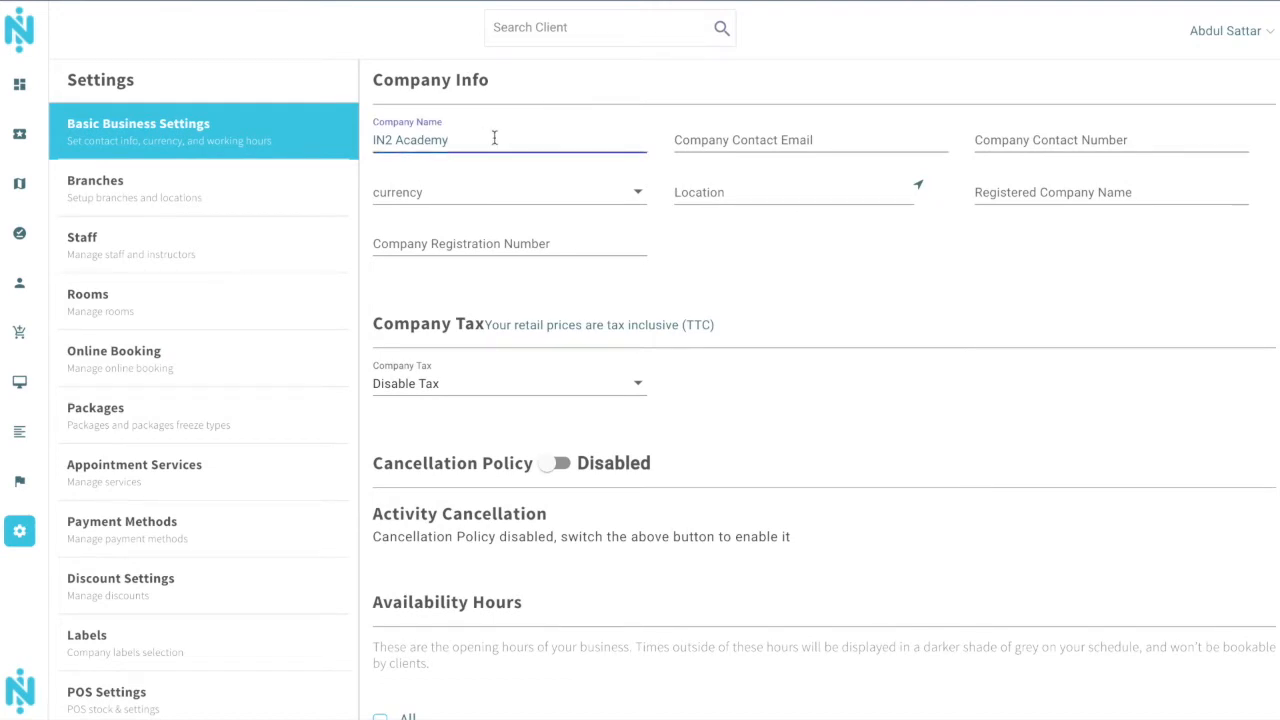
# Leave the company contact email blank and set the company currency to $.
pyautogui.click(770, 139)
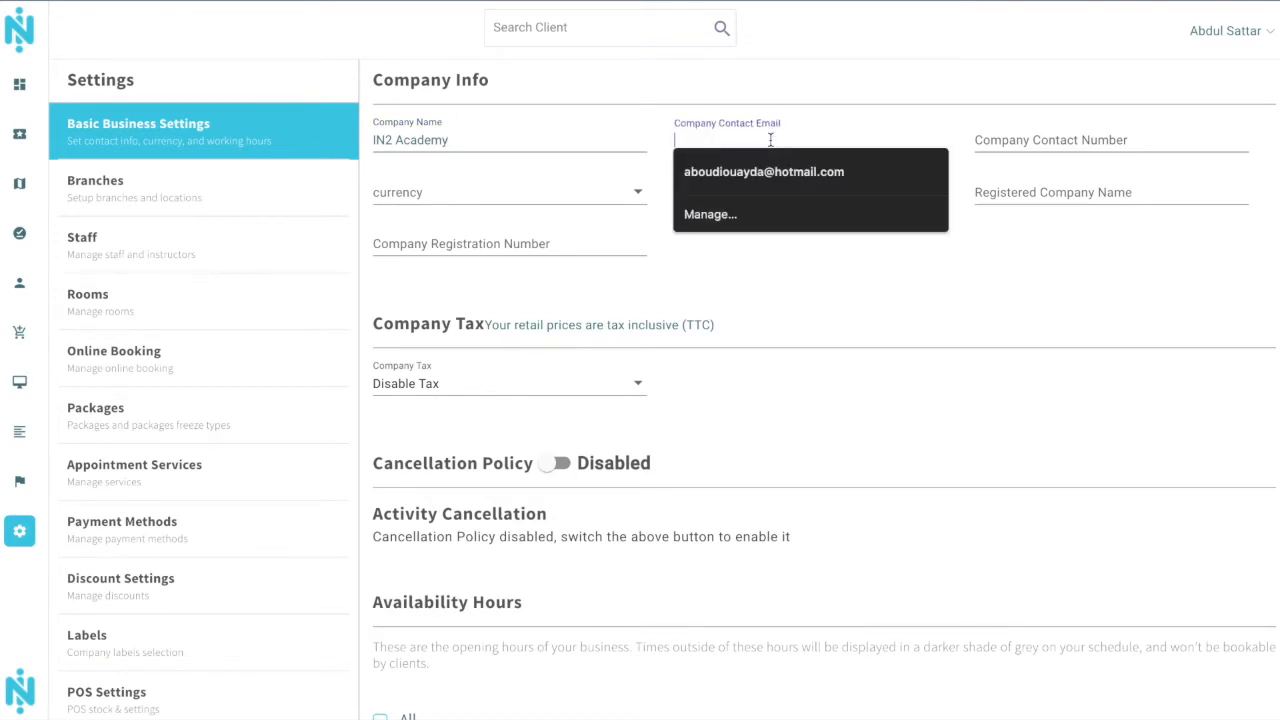
pyautogui.click(878, 312)
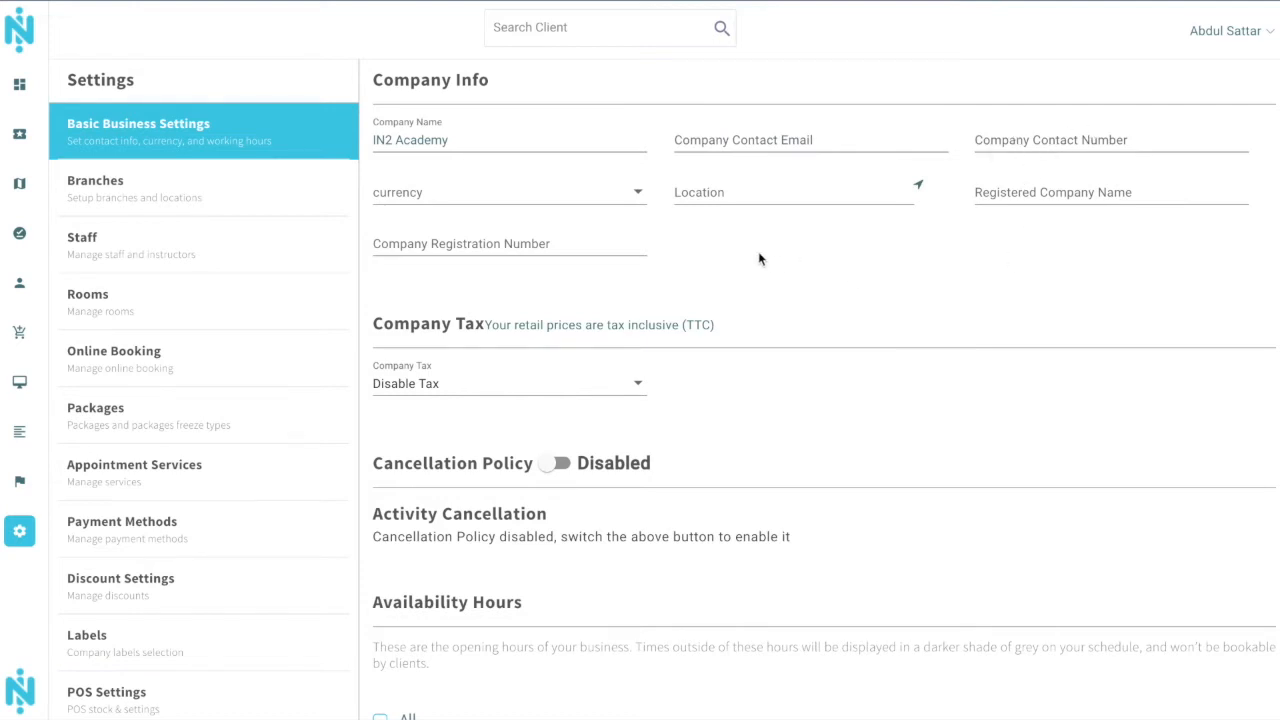
pyautogui.click(595, 202)
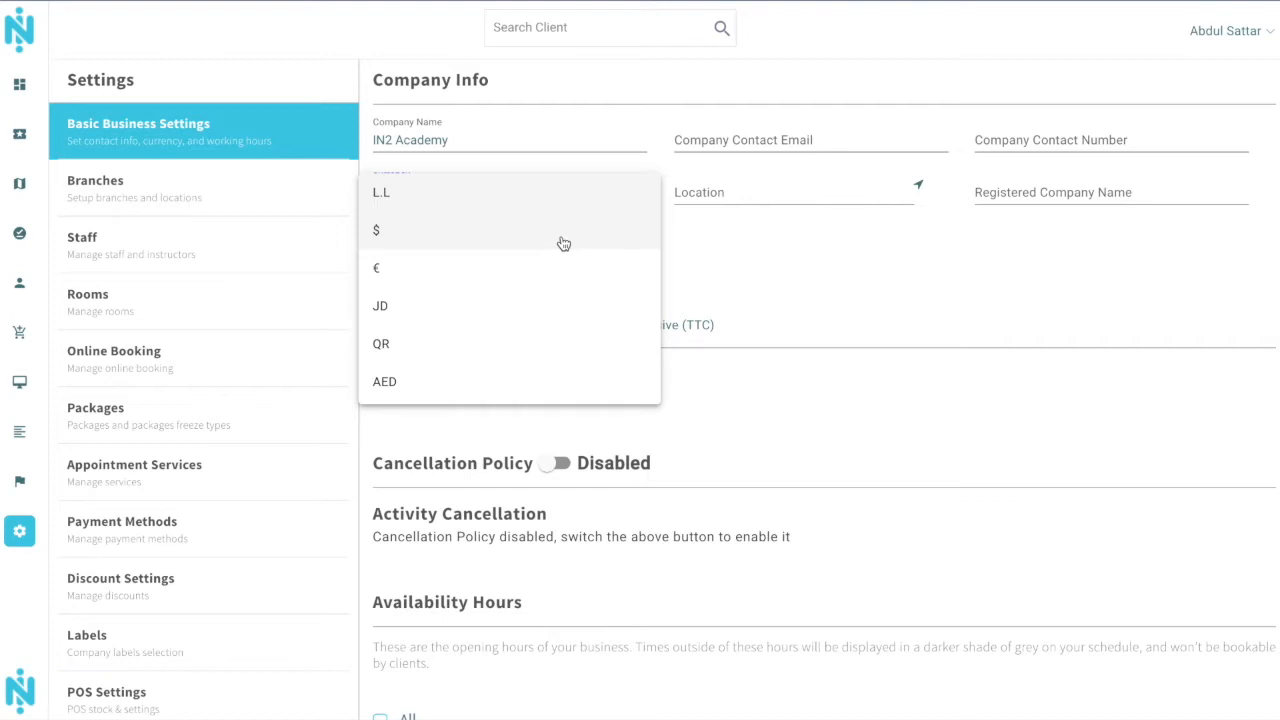
pyautogui.click(562, 241)
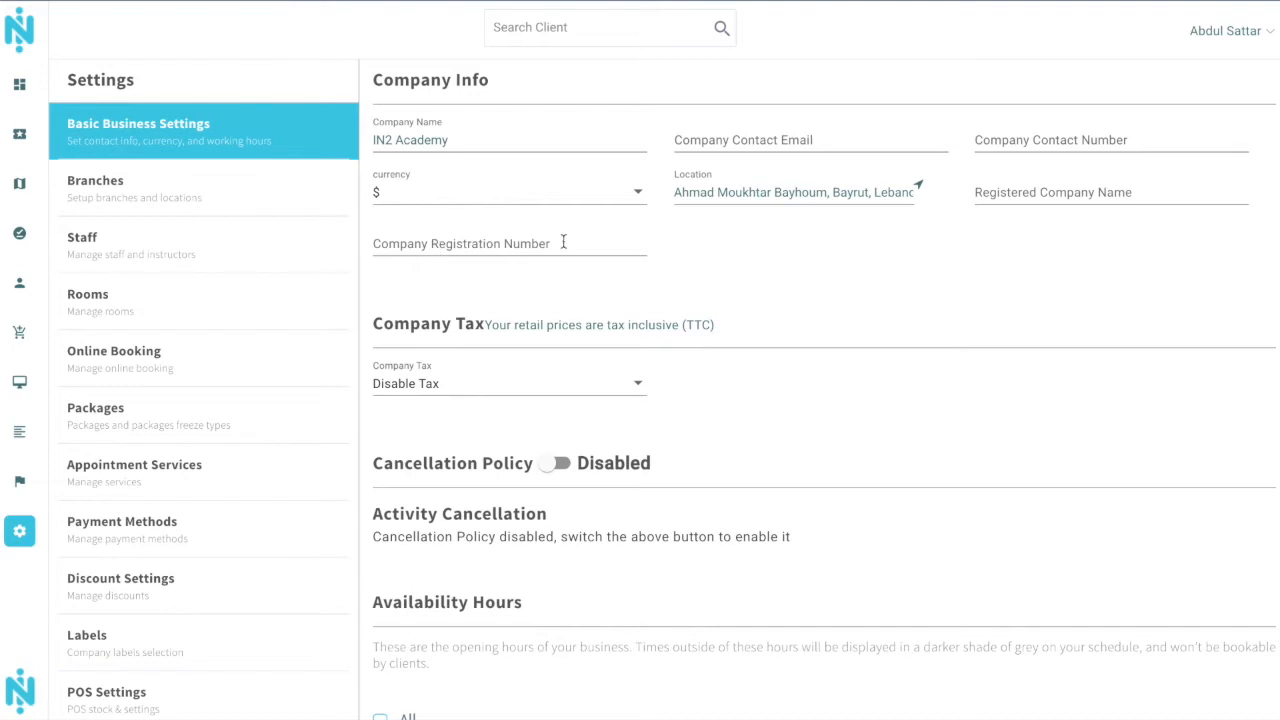
# Enable the company tax and define it with the name VAT and a rate of 10%.
pyautogui.scroll(-3, 663, 257)
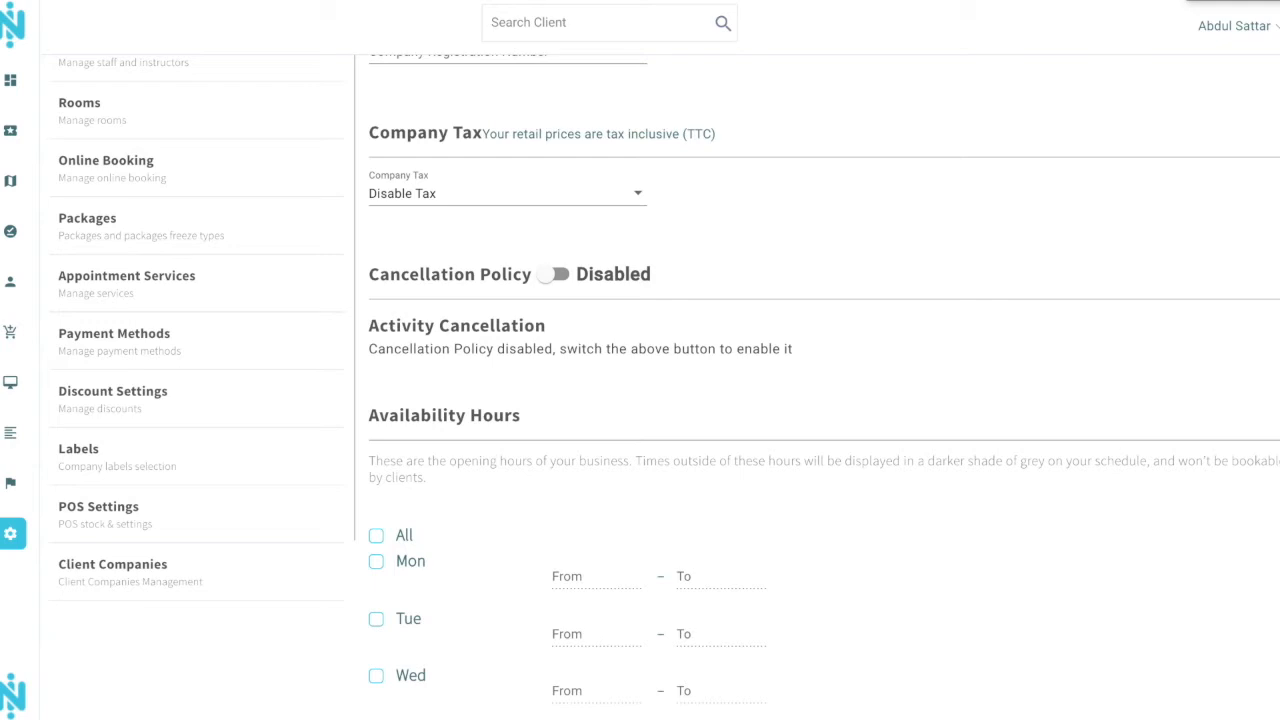
pyautogui.click(640, 194)
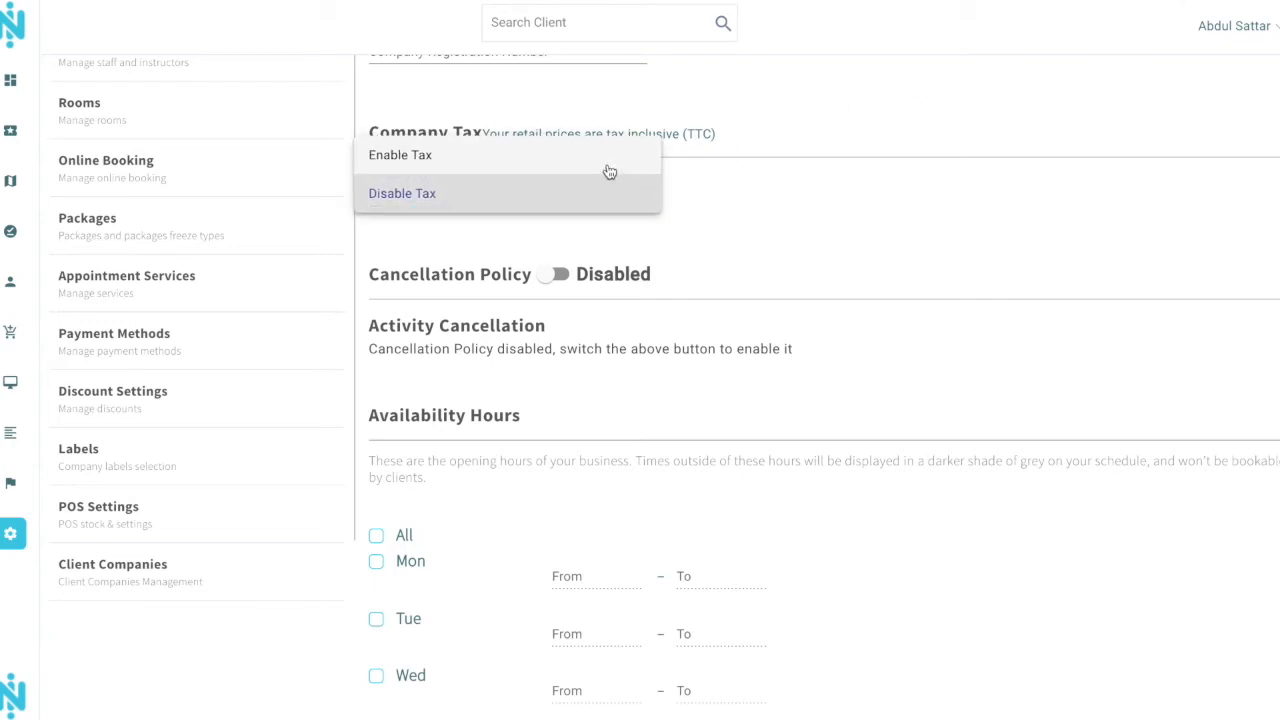
pyautogui.click(609, 172)
pyautogui.click(724, 192)
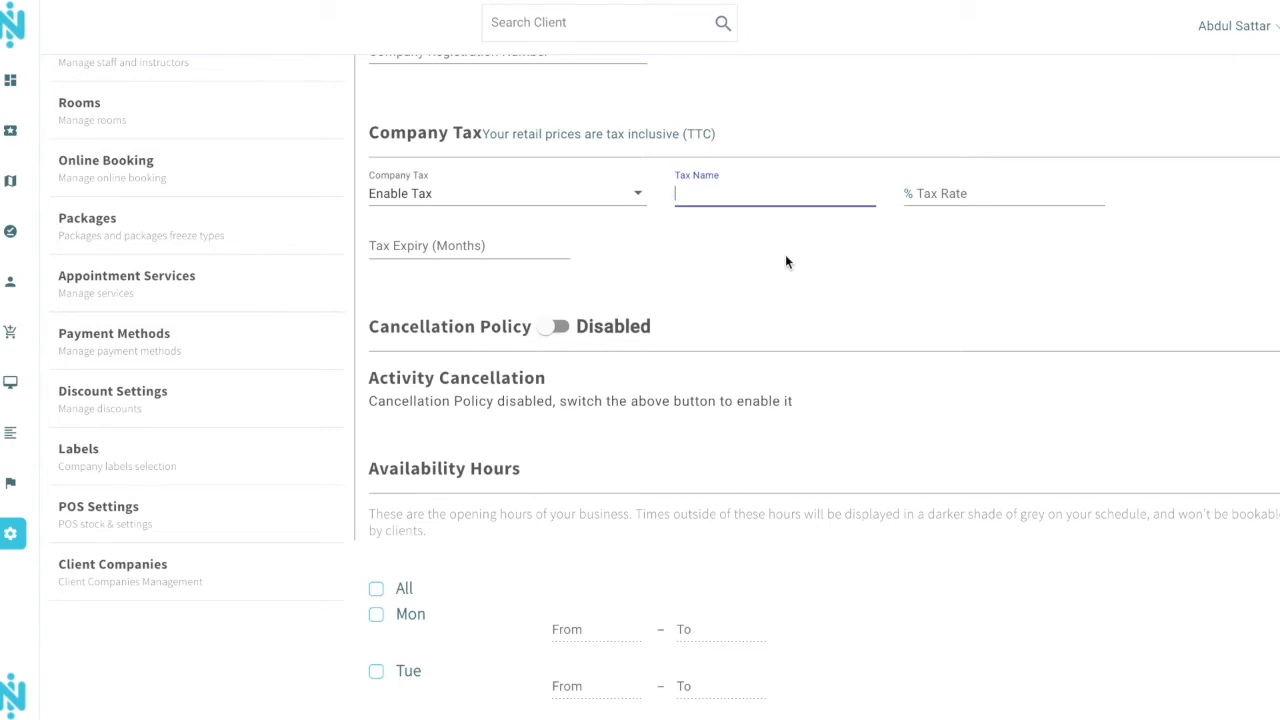
pyautogui.write('VE')
pyautogui.press('BackSpace')
pyautogui.write('AT')
pyautogui.click(940, 190)
pyautogui.write('10')
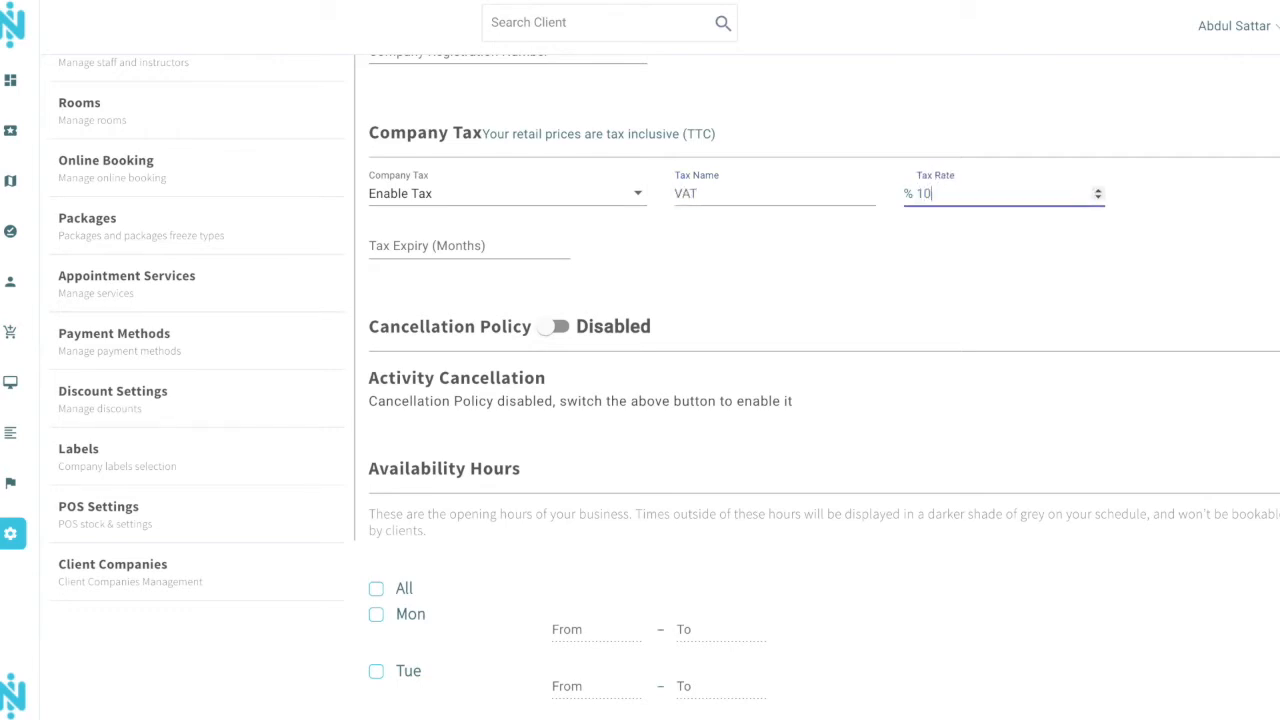
pyautogui.click(698, 254)
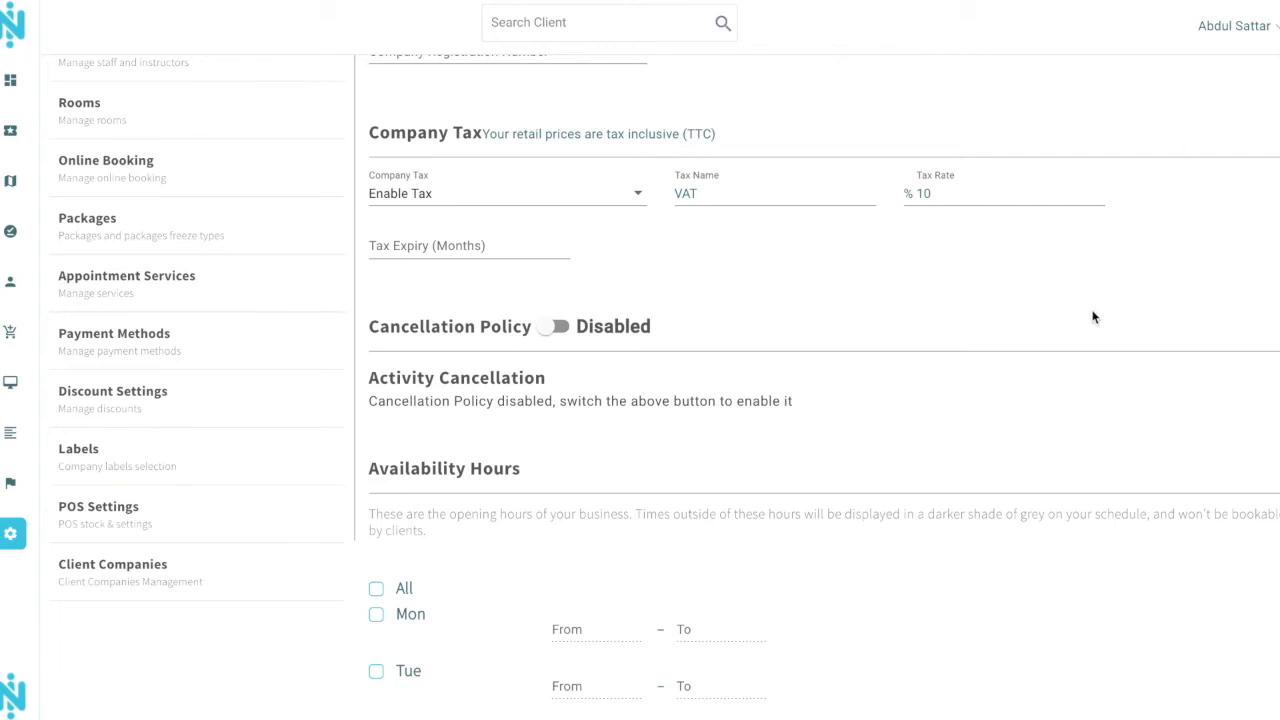
# Enable the cancellation policy for activities and private sessions.
pyautogui.scroll(-3, 1093, 317)
pyautogui.scroll(-1, 1093, 317)
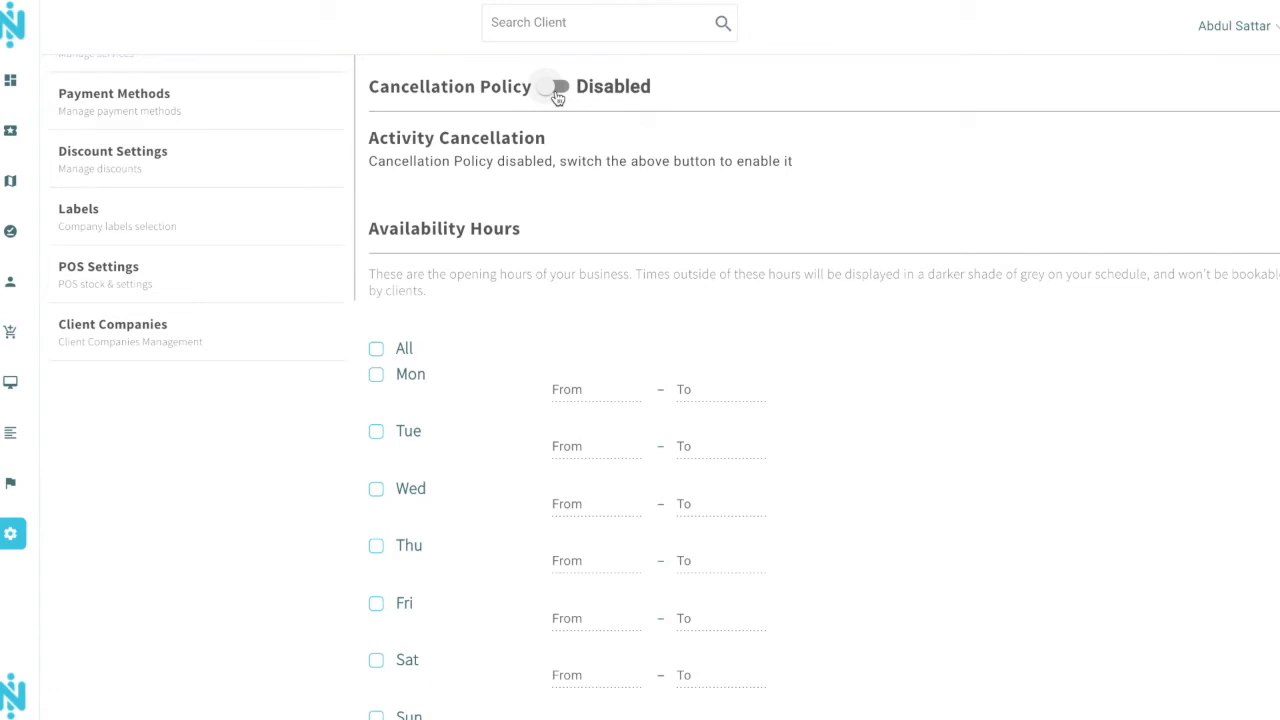
pyautogui.click(557, 94)
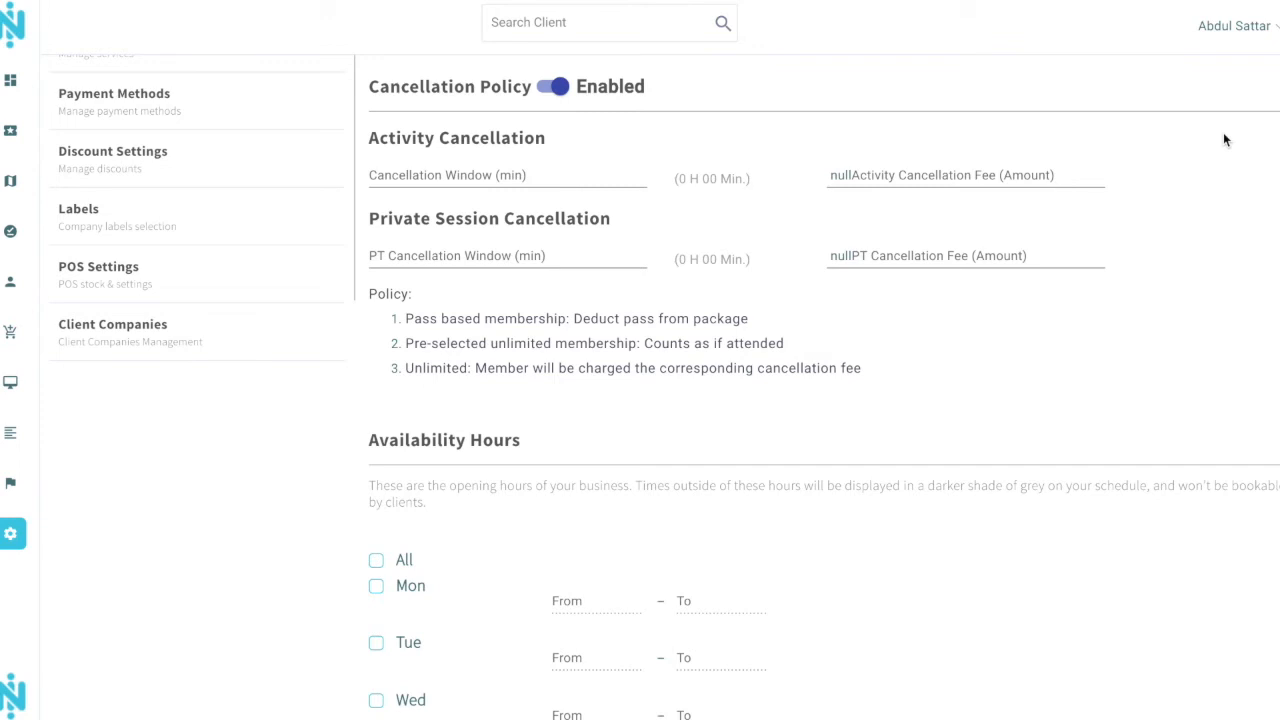
# Enable availability hours for all days of the week, excluding Sunday.
pyautogui.scroll(-3, 1223, 133)
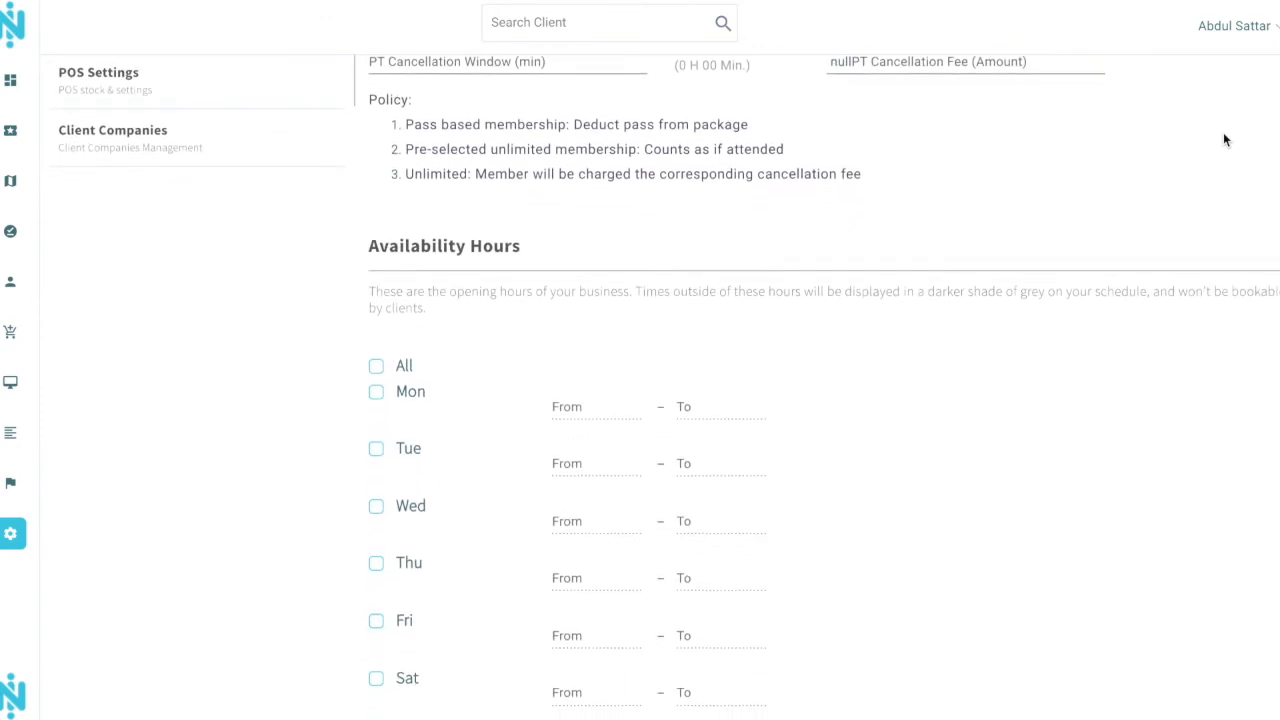
pyautogui.scroll(-2, 1223, 133)
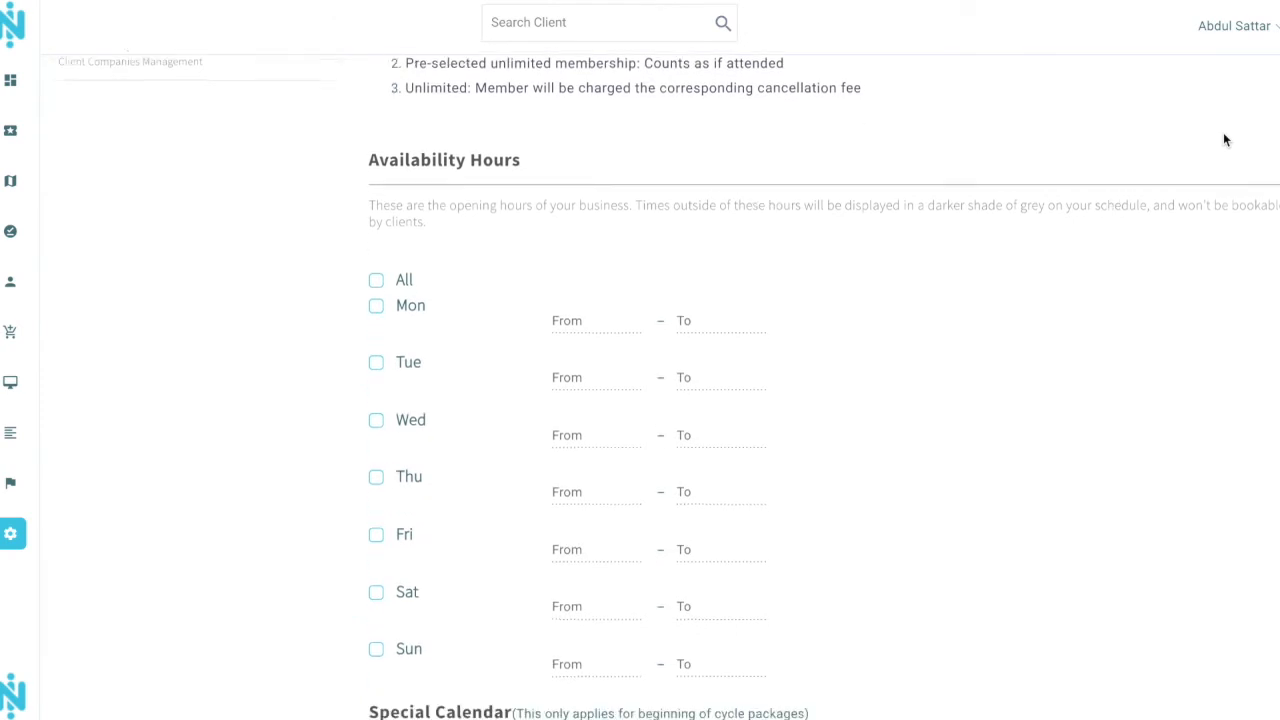
pyautogui.scroll(-2, 1223, 133)
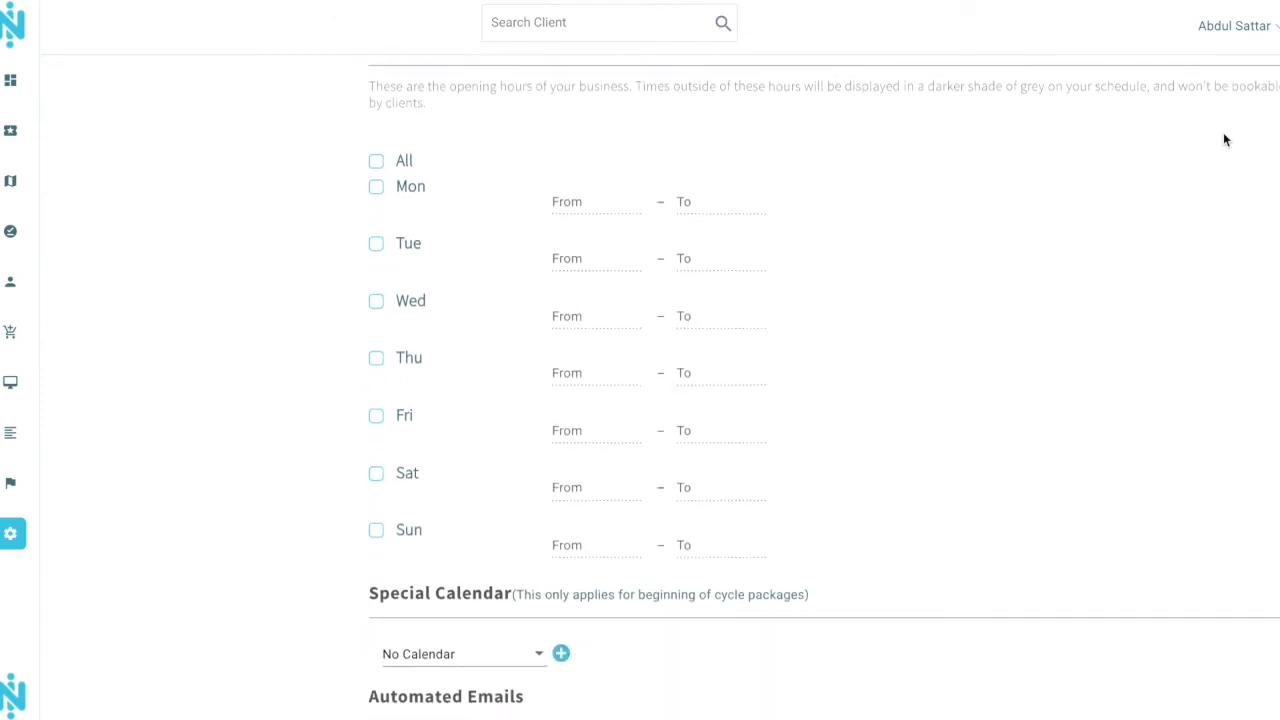
pyautogui.scroll(1, 1223, 133)
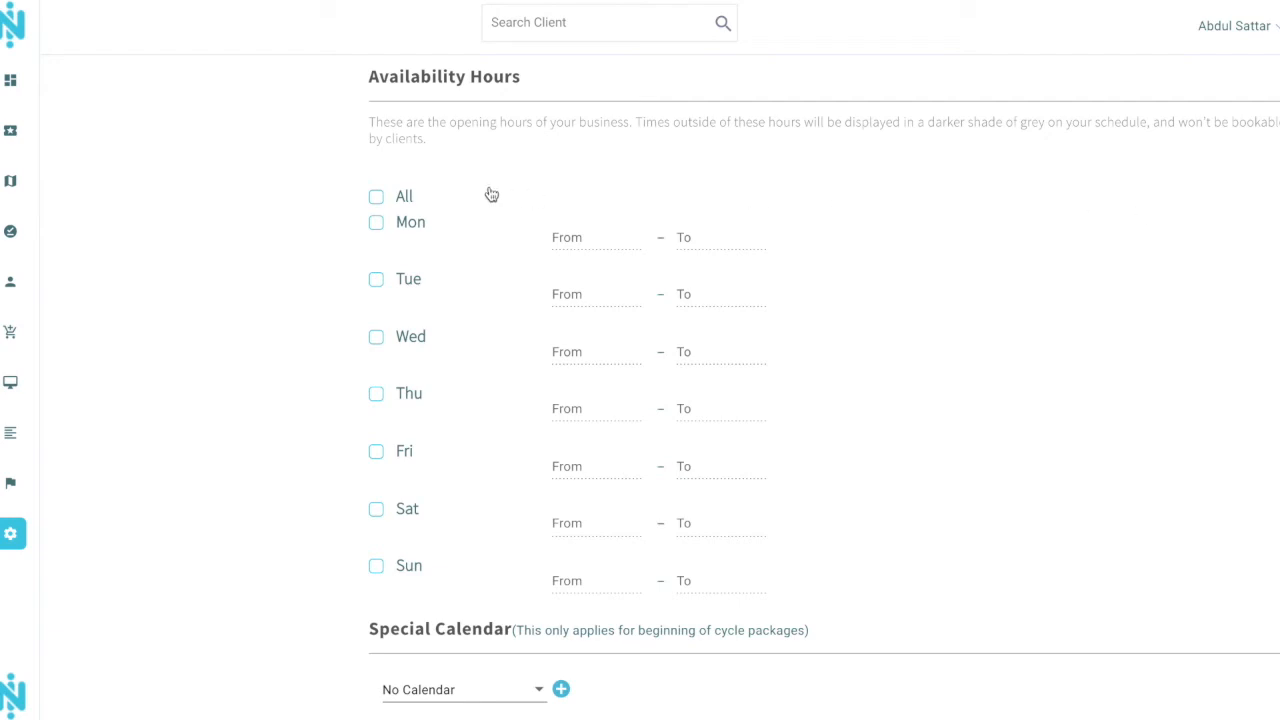
pyautogui.click(377, 197)
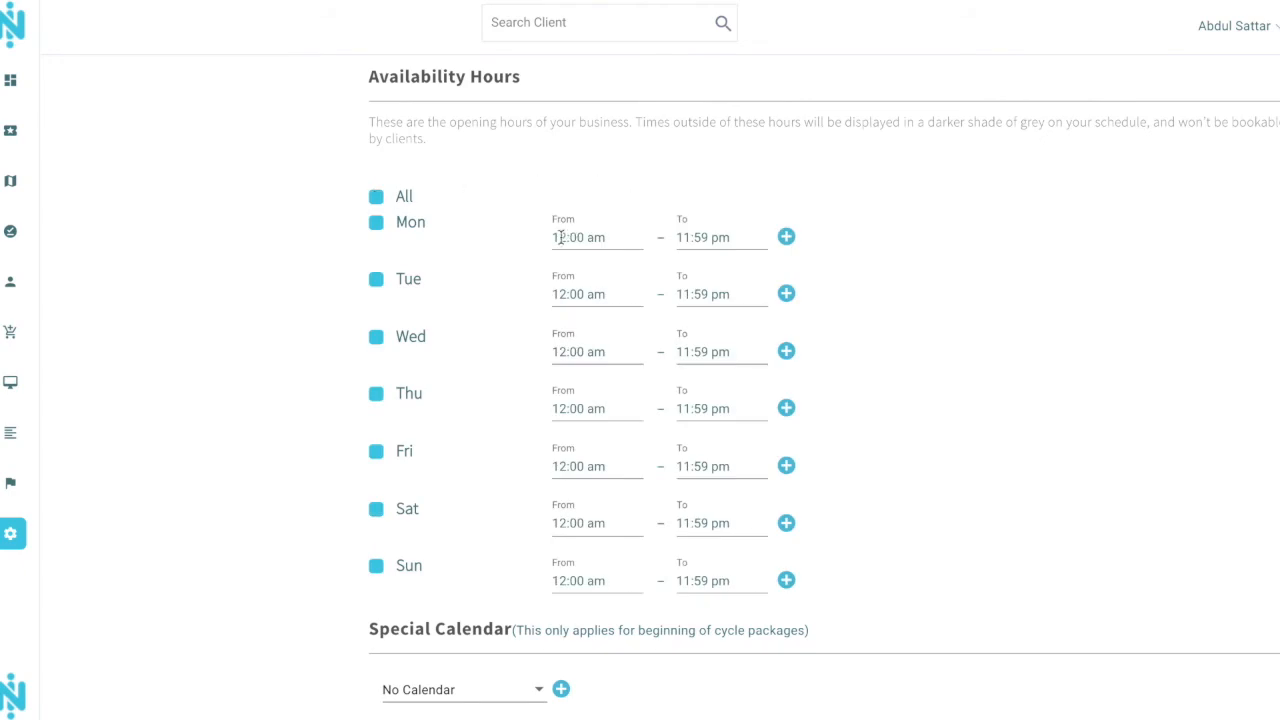
pyautogui.click(377, 566)
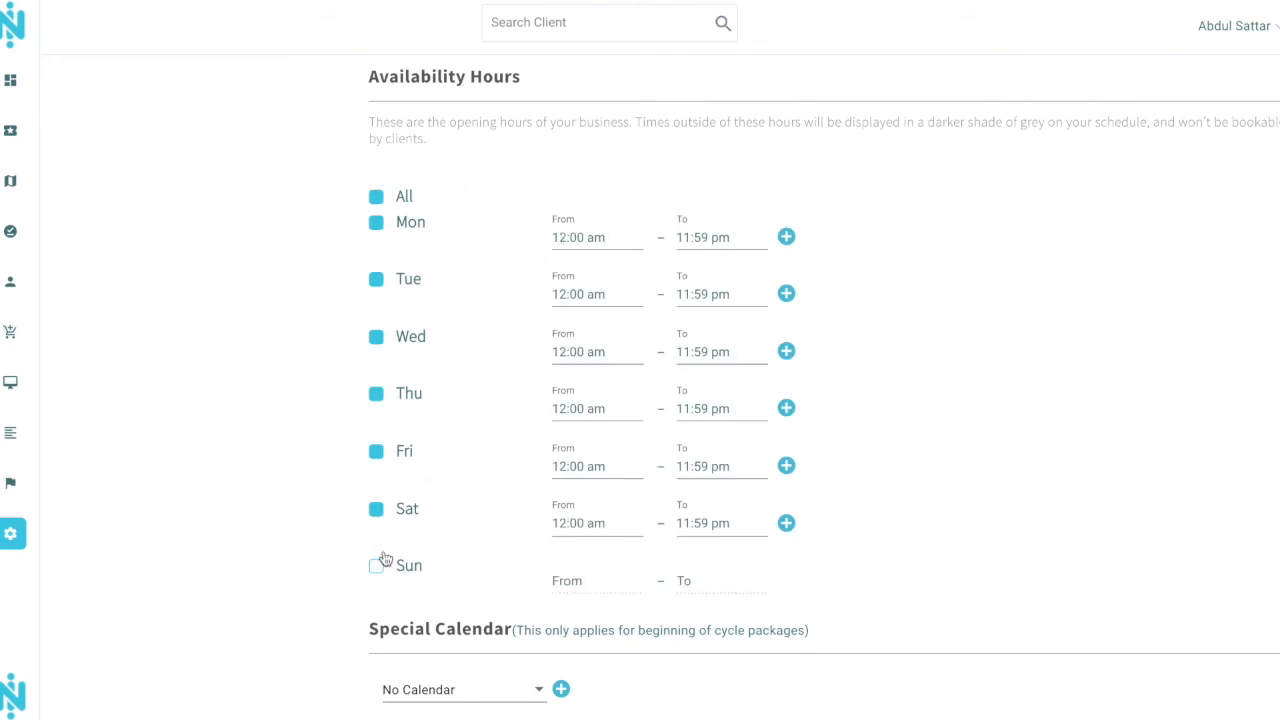
# Set Monday's availability hours from 08:00 am to 07:00 pm.
pyautogui.click(560, 237)
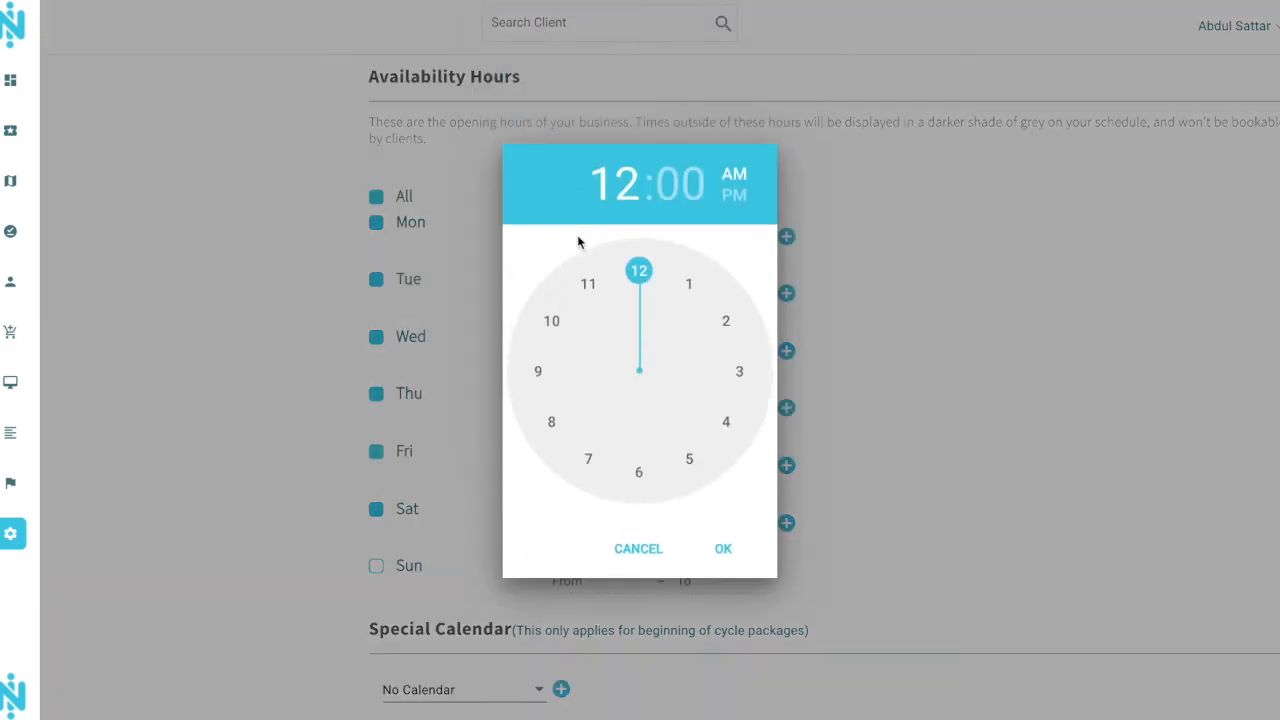
pyautogui.click(552, 424)
pyautogui.click(727, 553)
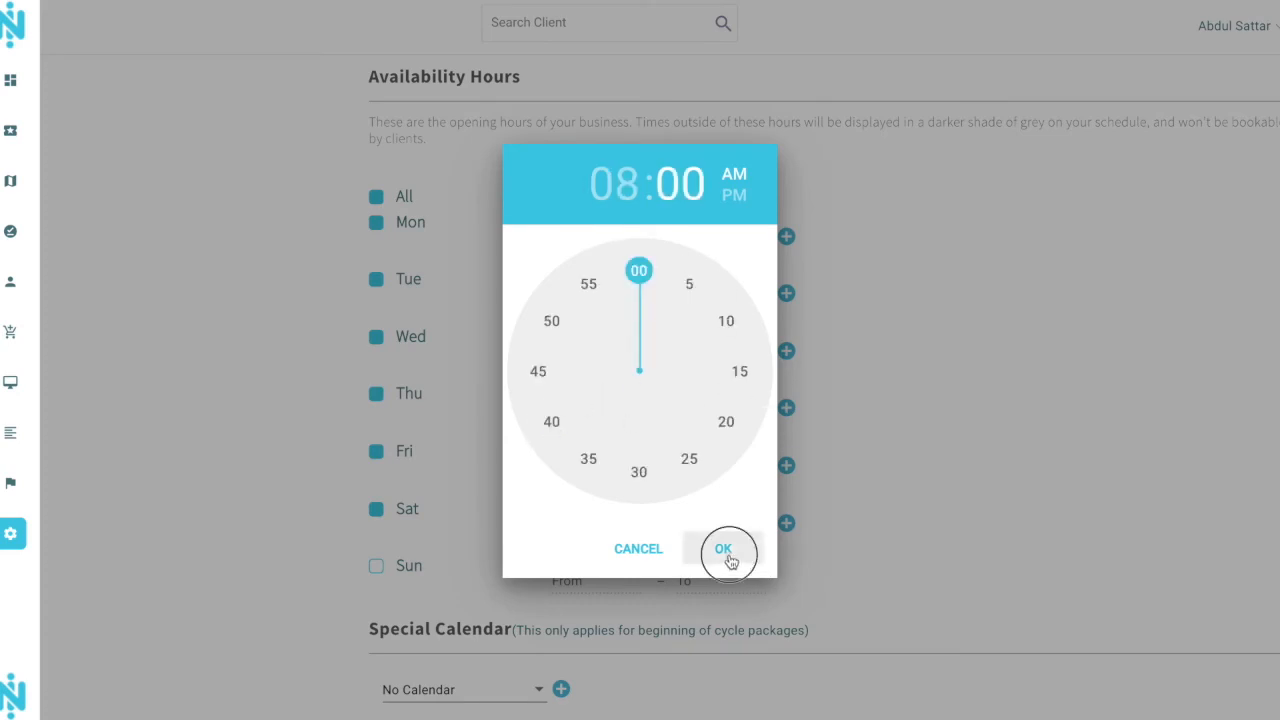
pyautogui.click(708, 244)
pyautogui.click(589, 455)
pyautogui.click(646, 280)
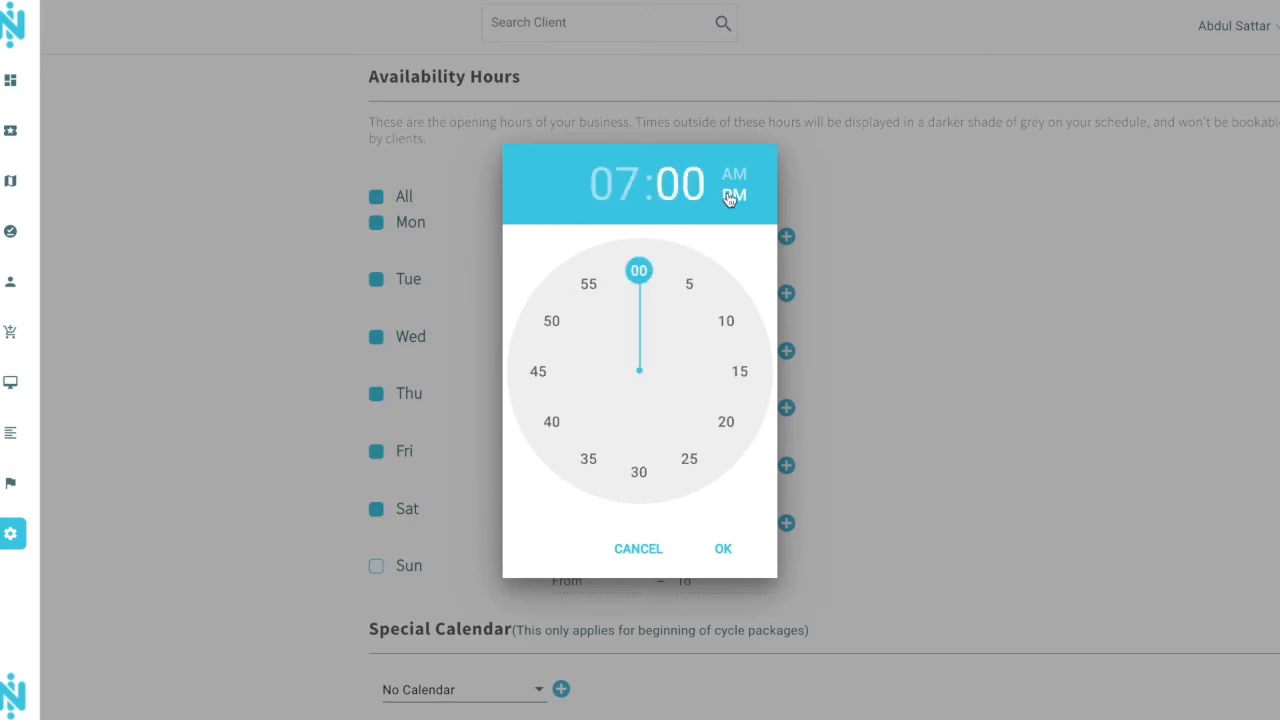
pyautogui.click(725, 550)
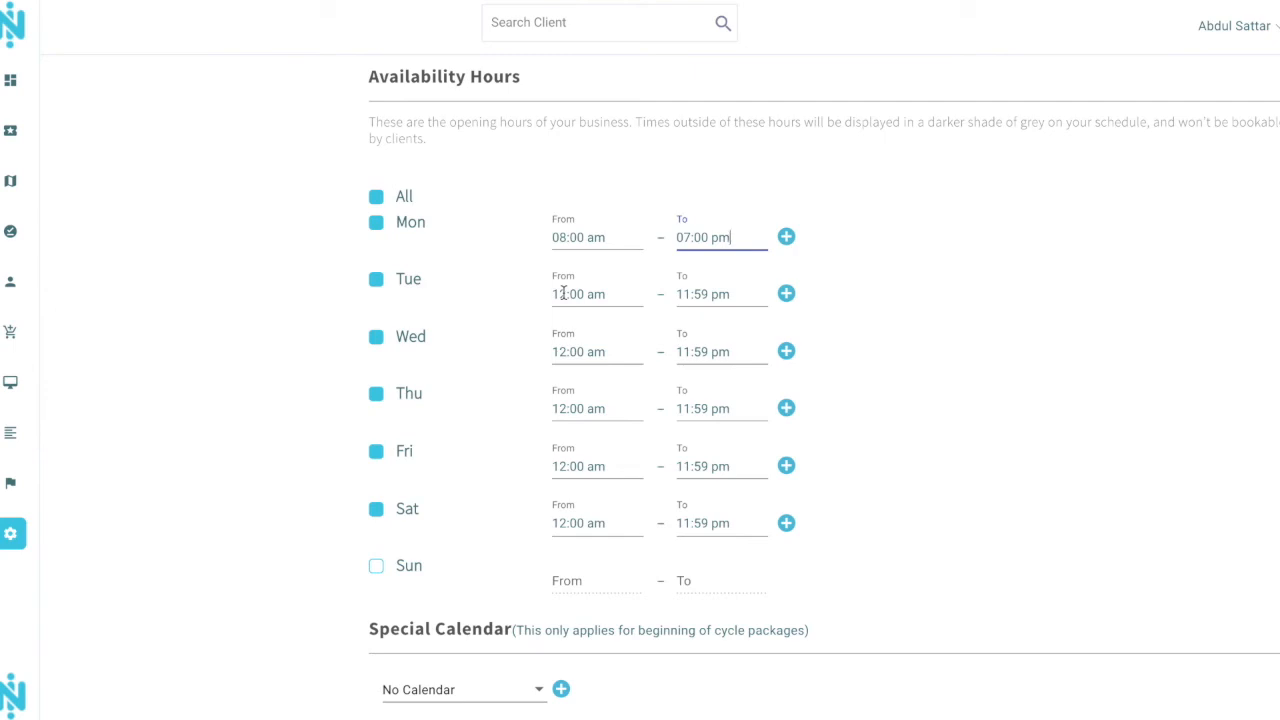
# Add a second time slot to Tuesday and set the day's first slot from 08:00 am to 12:00 pm.
pyautogui.click(787, 294)
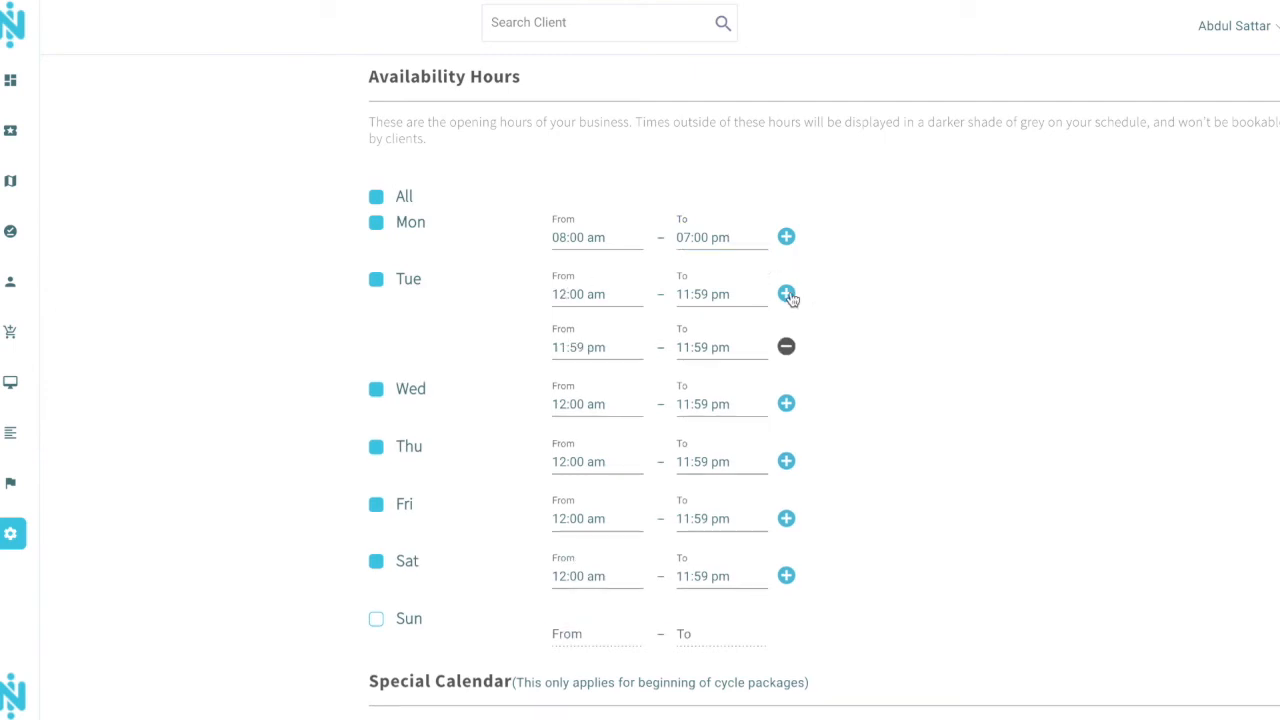
pyautogui.click(562, 292)
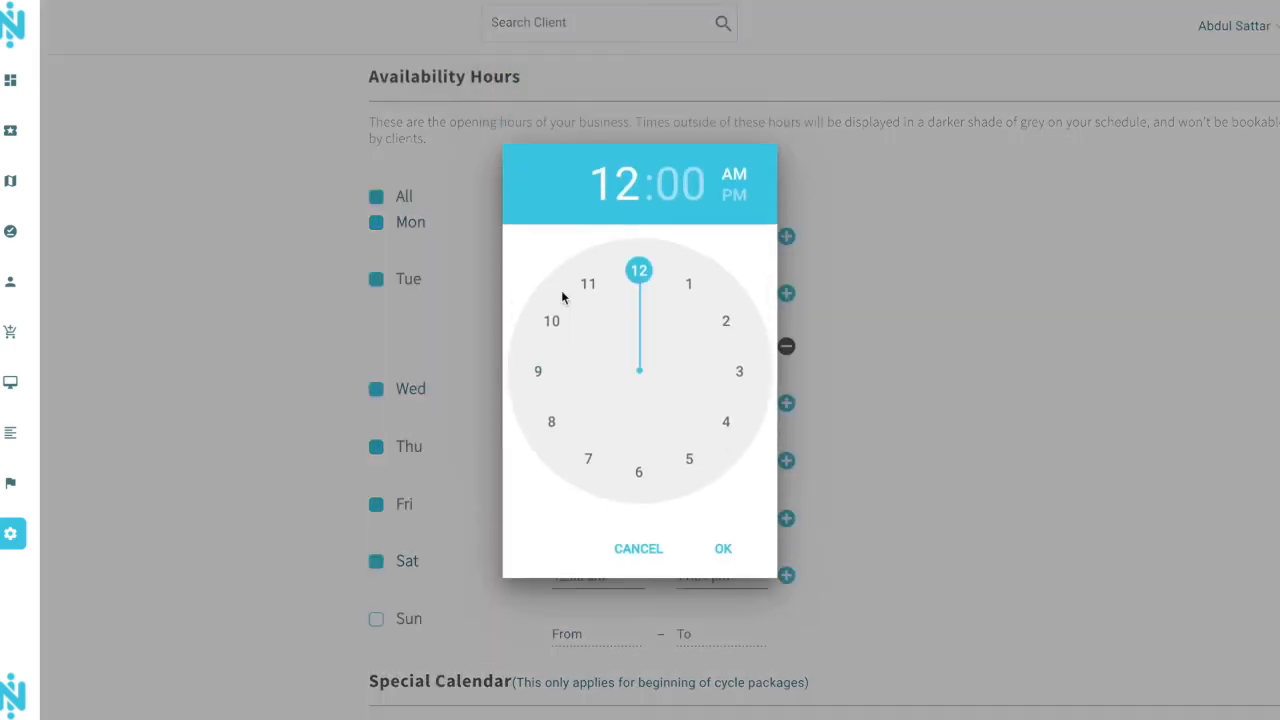
pyautogui.click(553, 424)
pyautogui.click(722, 551)
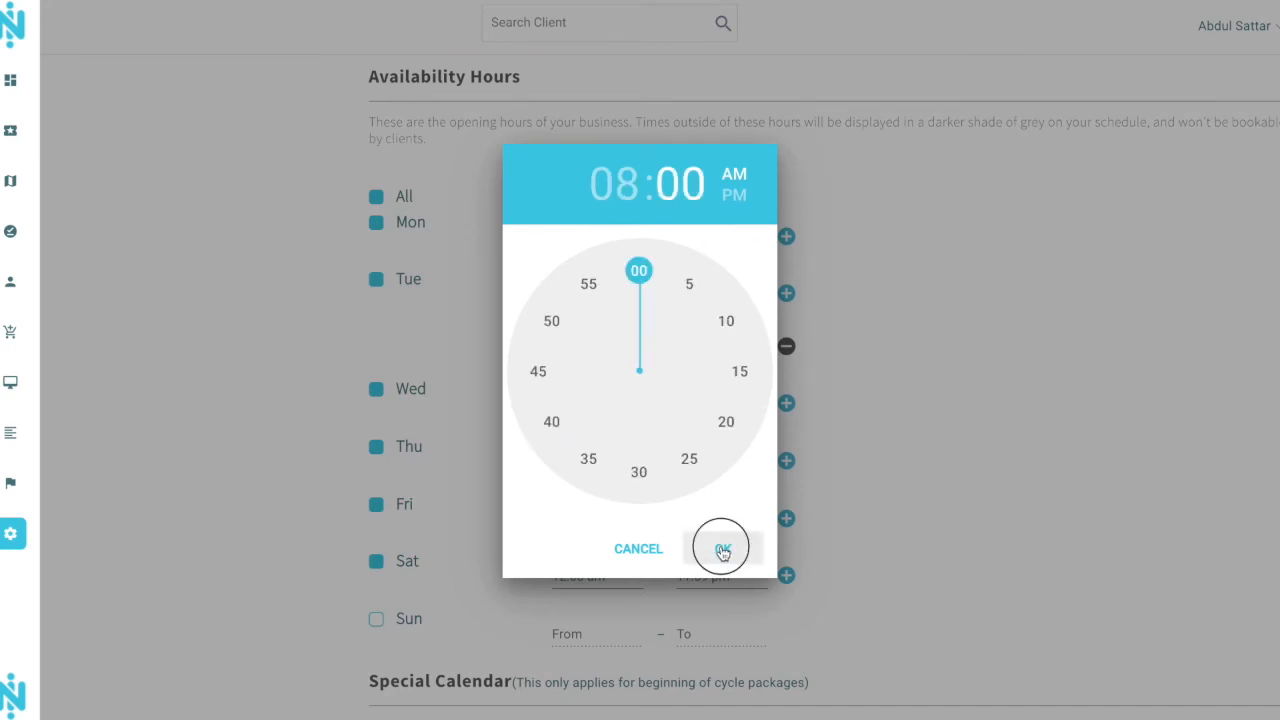
pyautogui.click(686, 292)
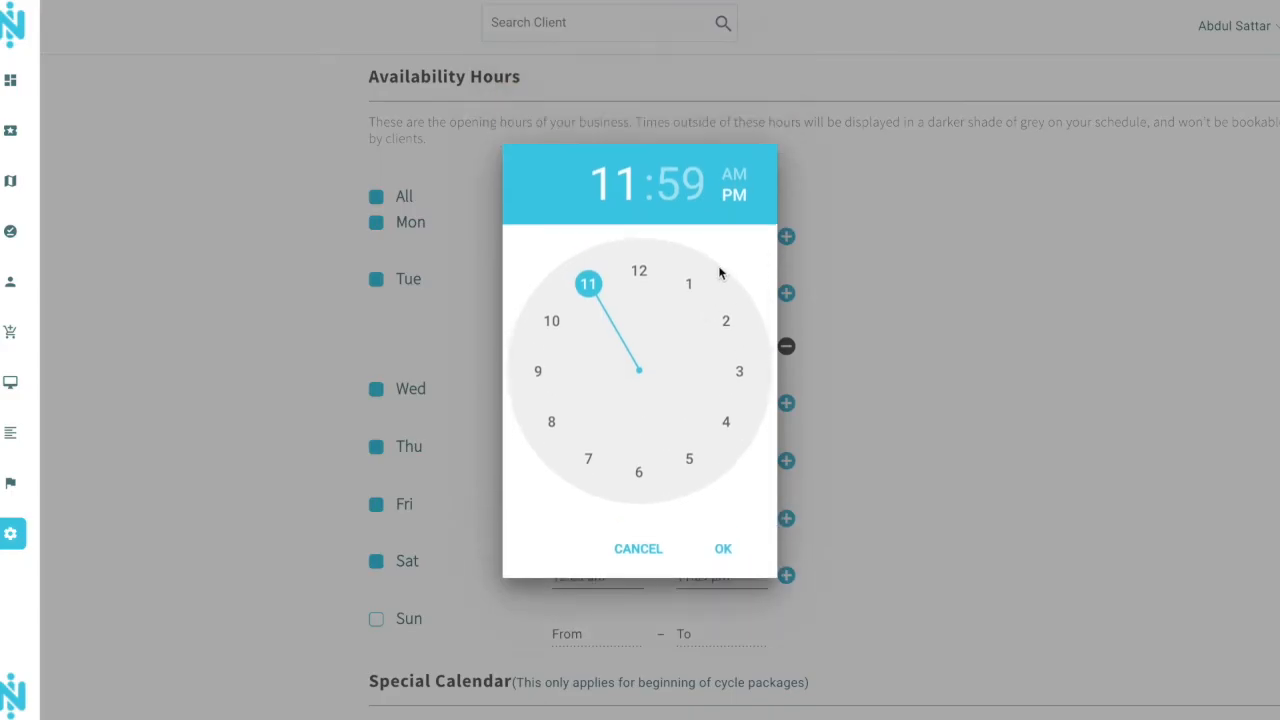
pyautogui.click(640, 270)
pyautogui.click(641, 270)
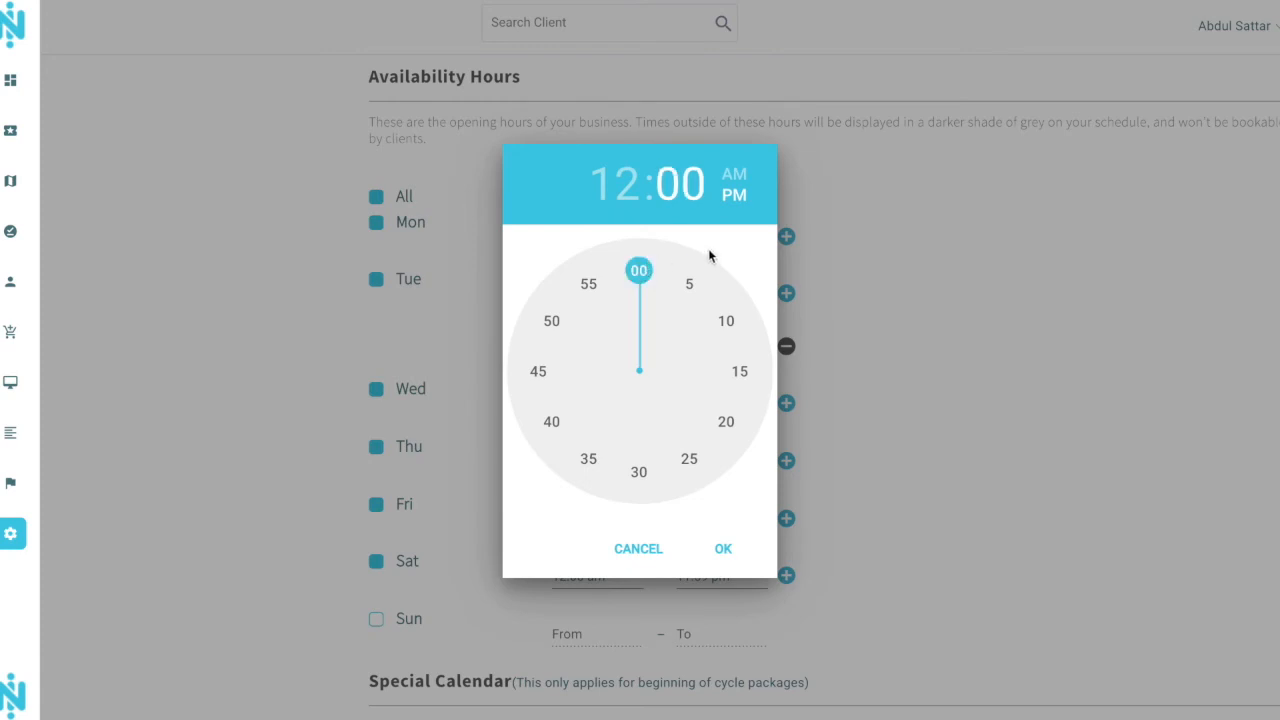
pyautogui.click(724, 551)
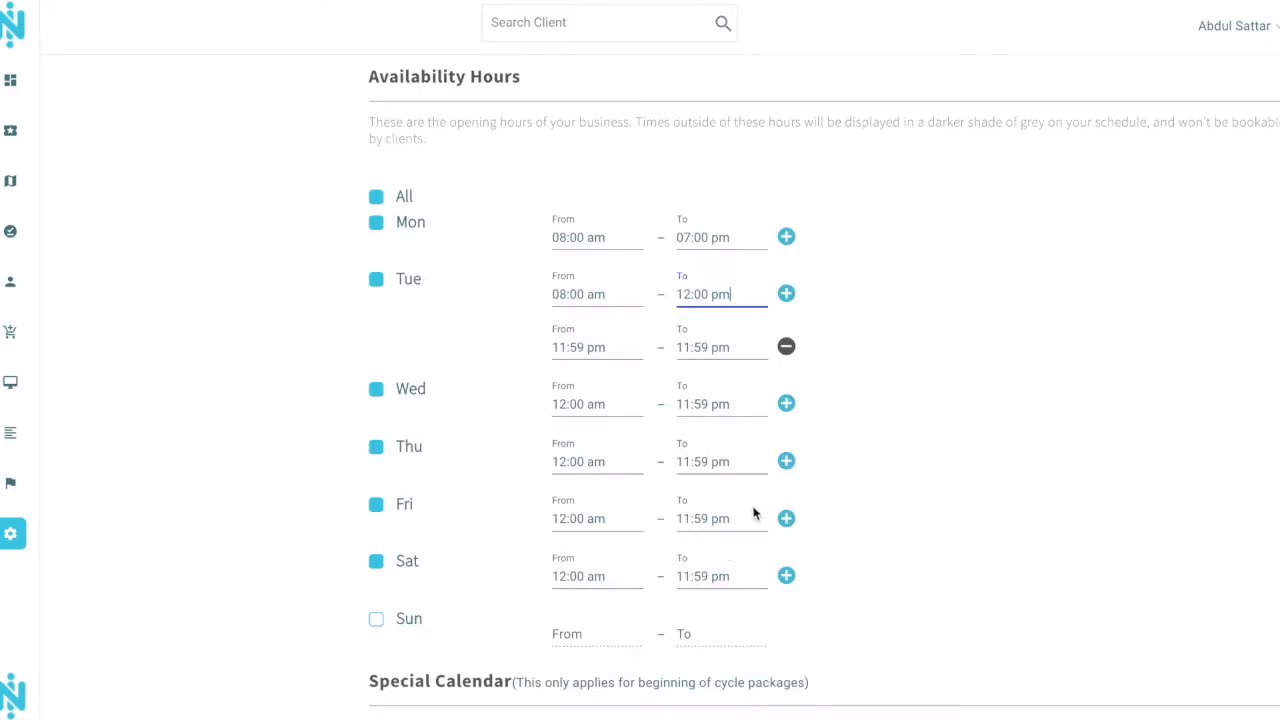
# Set Tuesday's second availability slot from 02:00 pm to 07:30 pm.
pyautogui.click(560, 347)
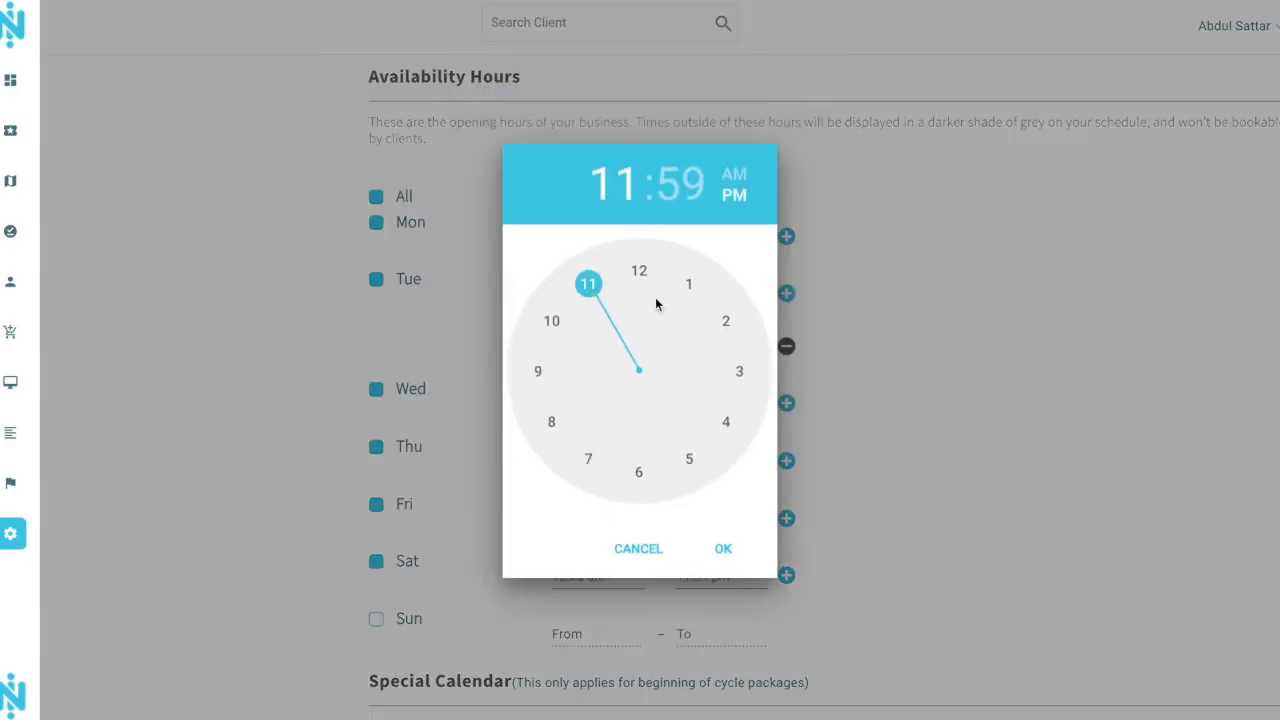
pyautogui.click(727, 322)
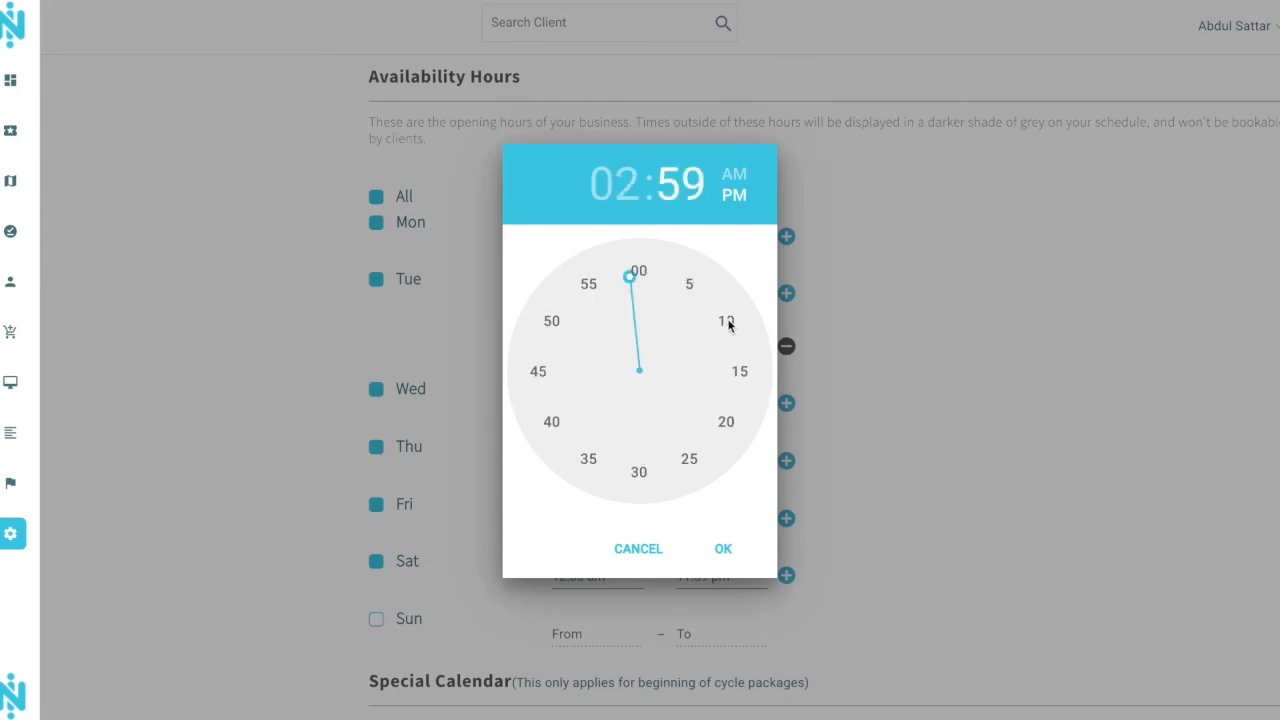
pyautogui.click(640, 271)
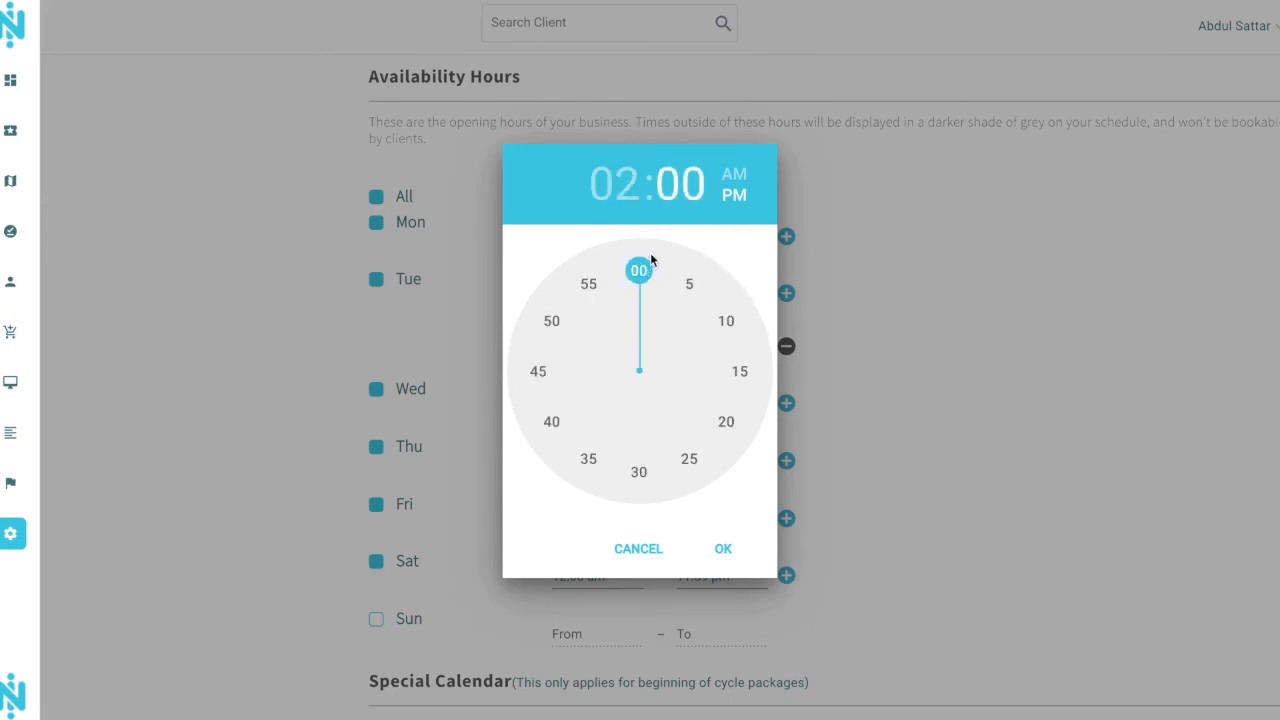
pyautogui.click(720, 545)
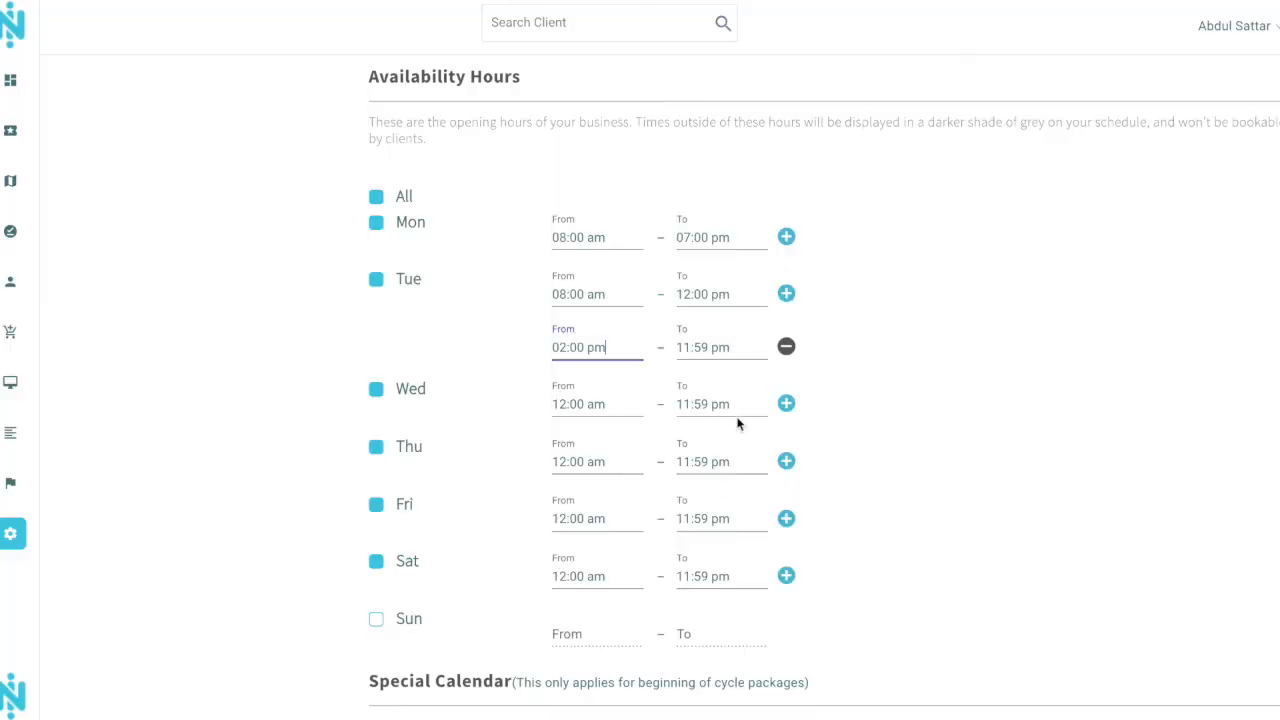
pyautogui.click(711, 342)
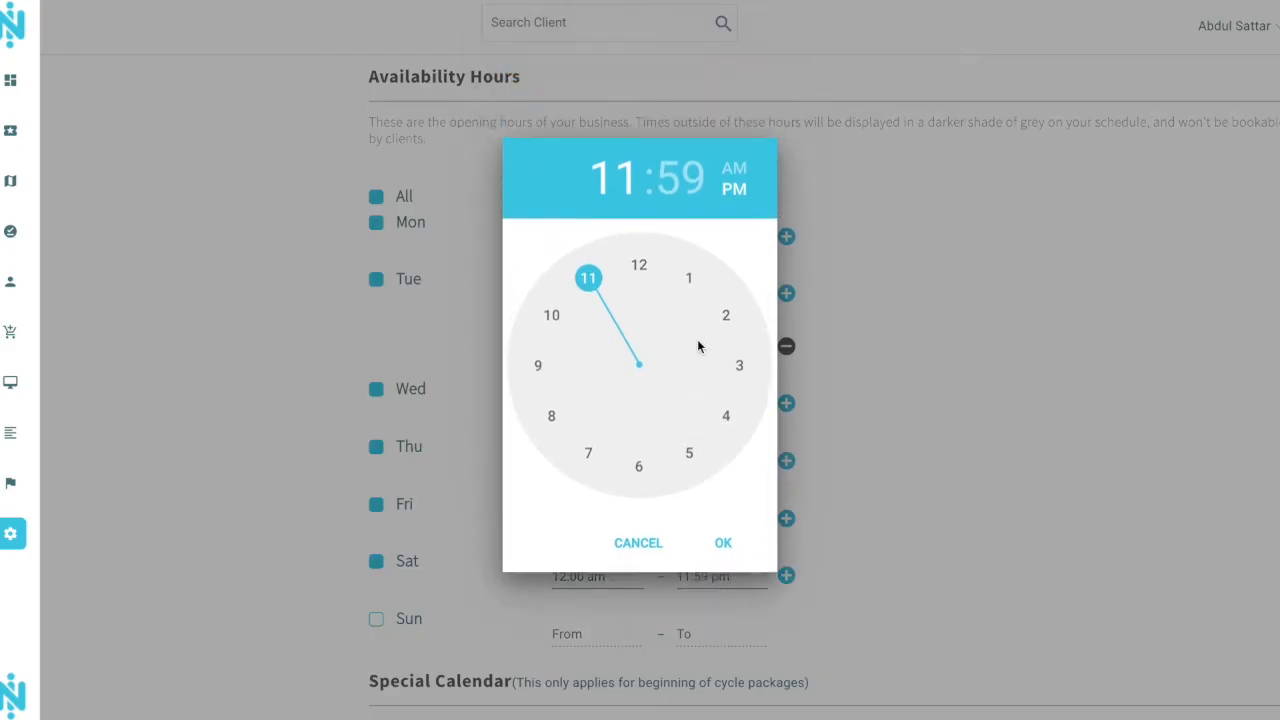
pyautogui.click(588, 458)
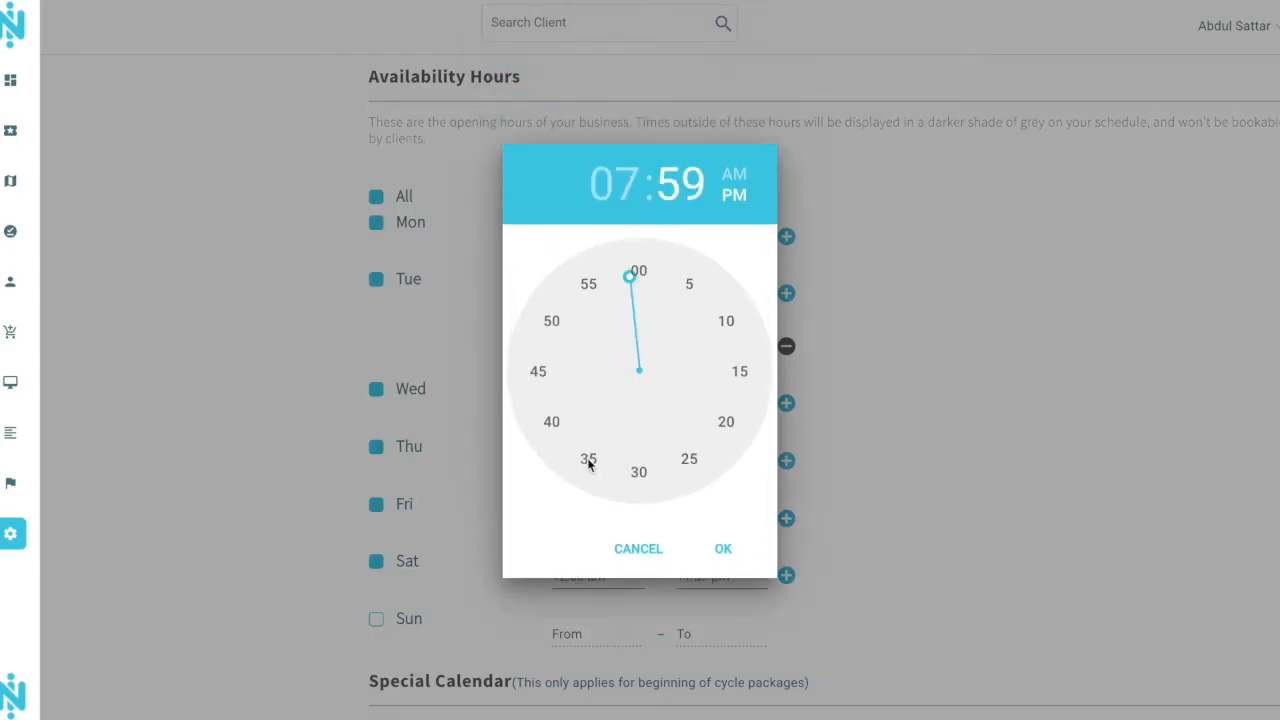
pyautogui.click(639, 474)
pyautogui.click(722, 546)
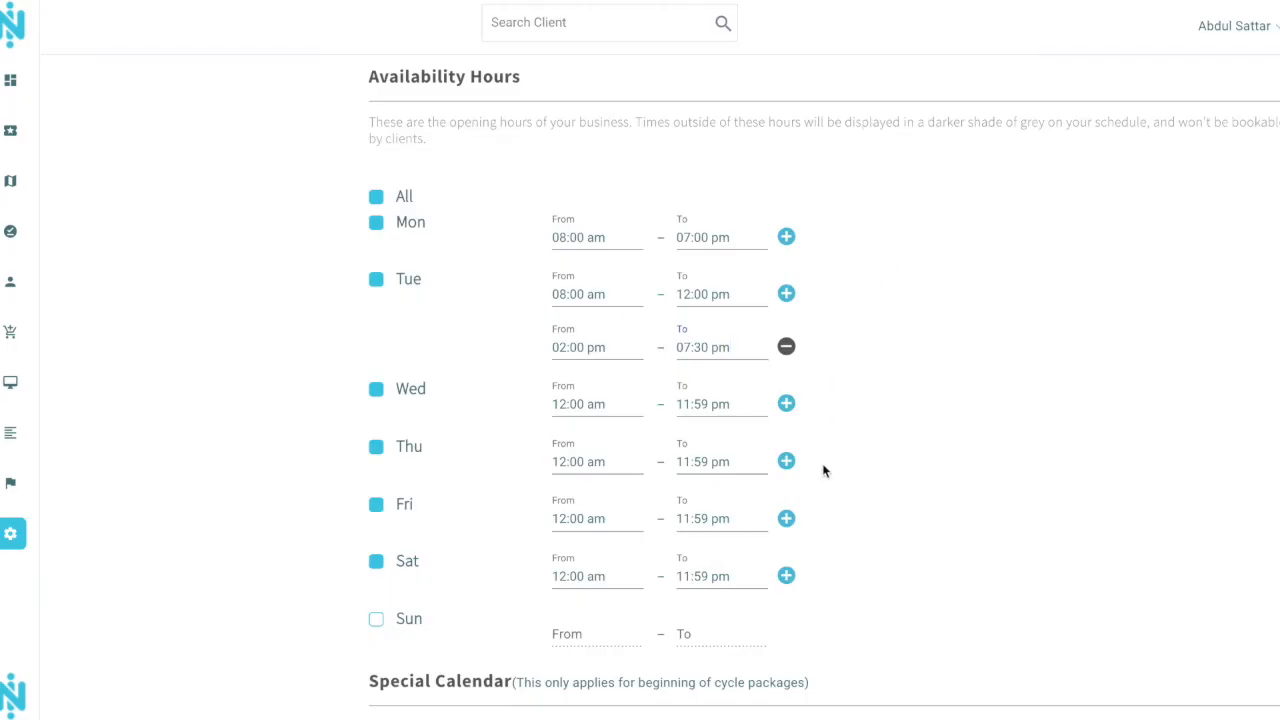
# Enable the 3 Days Before Expiry, 1 Week Before Expiry, Half Way passes membership and Auto renewed membership automated emails.
pyautogui.scroll(-3, 822, 463)
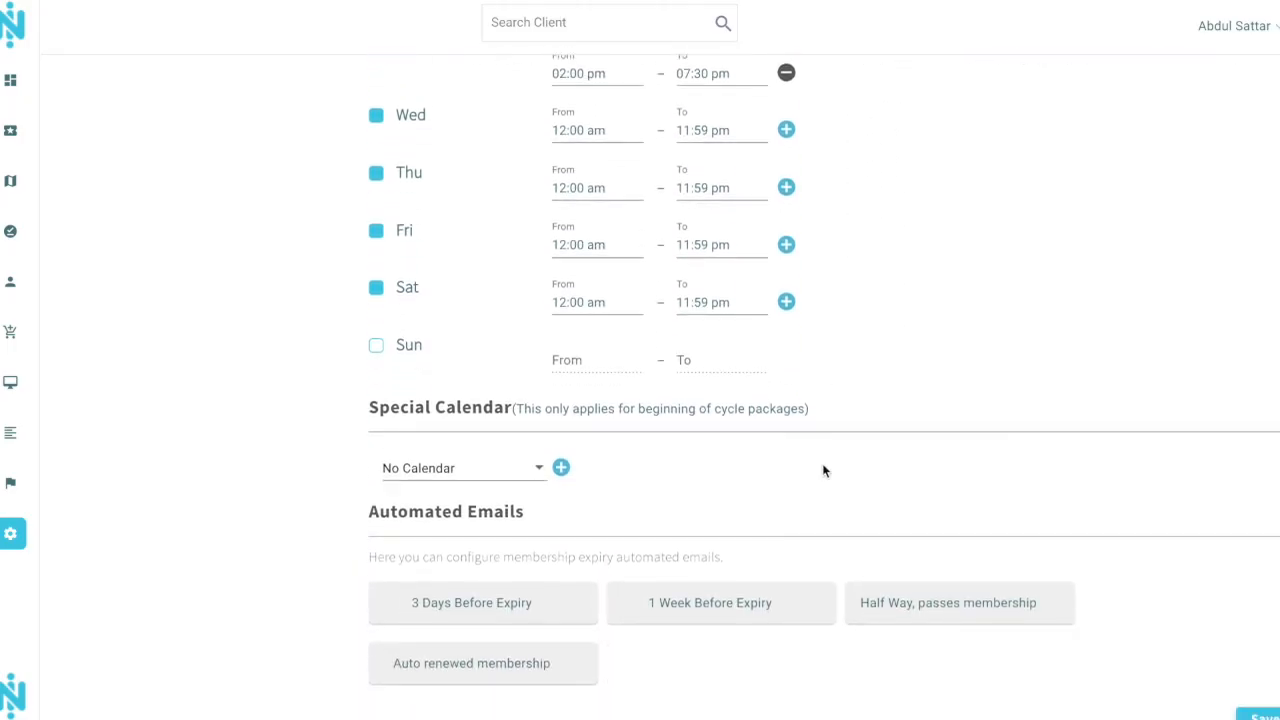
pyautogui.scroll(-1, 822, 463)
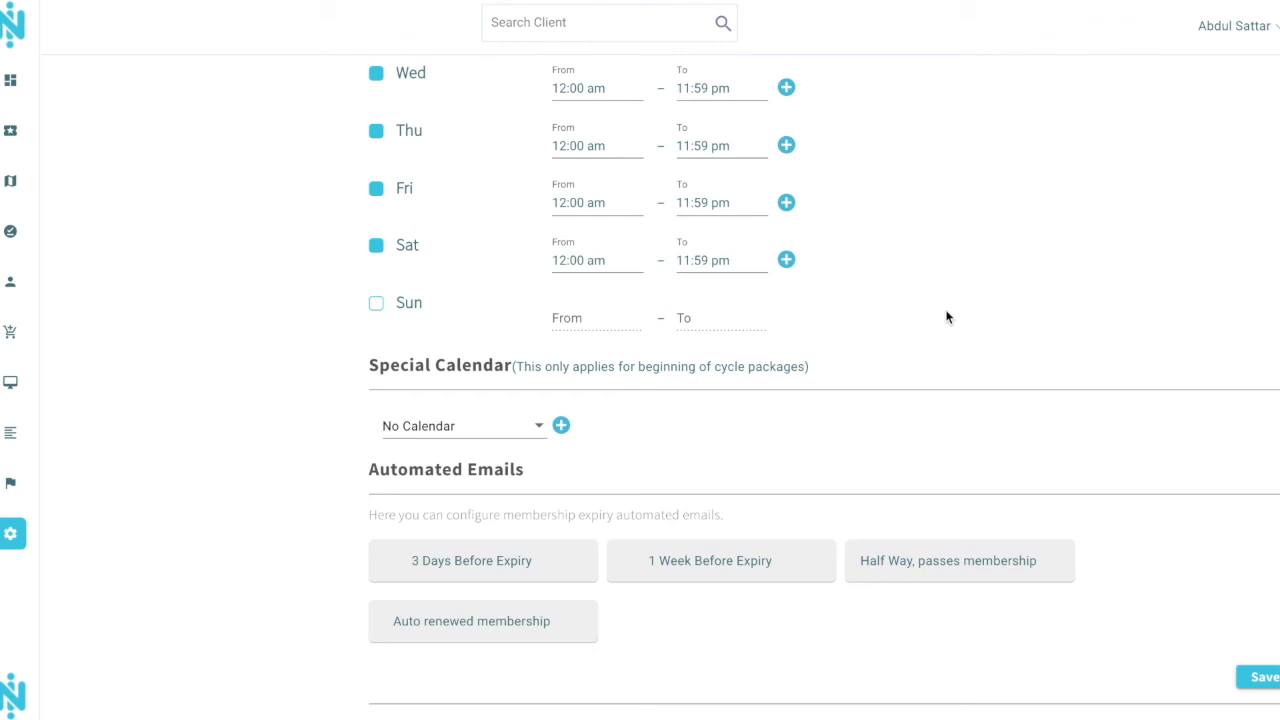
pyautogui.click(569, 563)
pyautogui.click(668, 567)
pyautogui.click(868, 577)
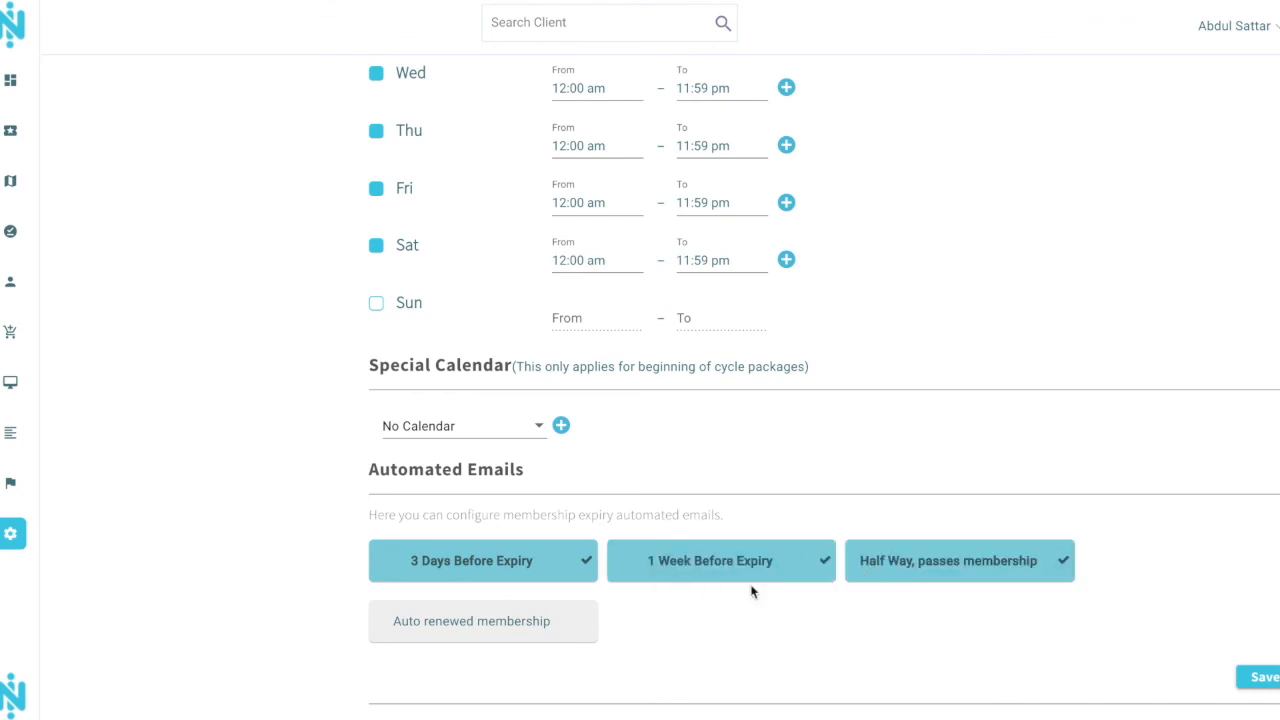
pyautogui.click(555, 630)
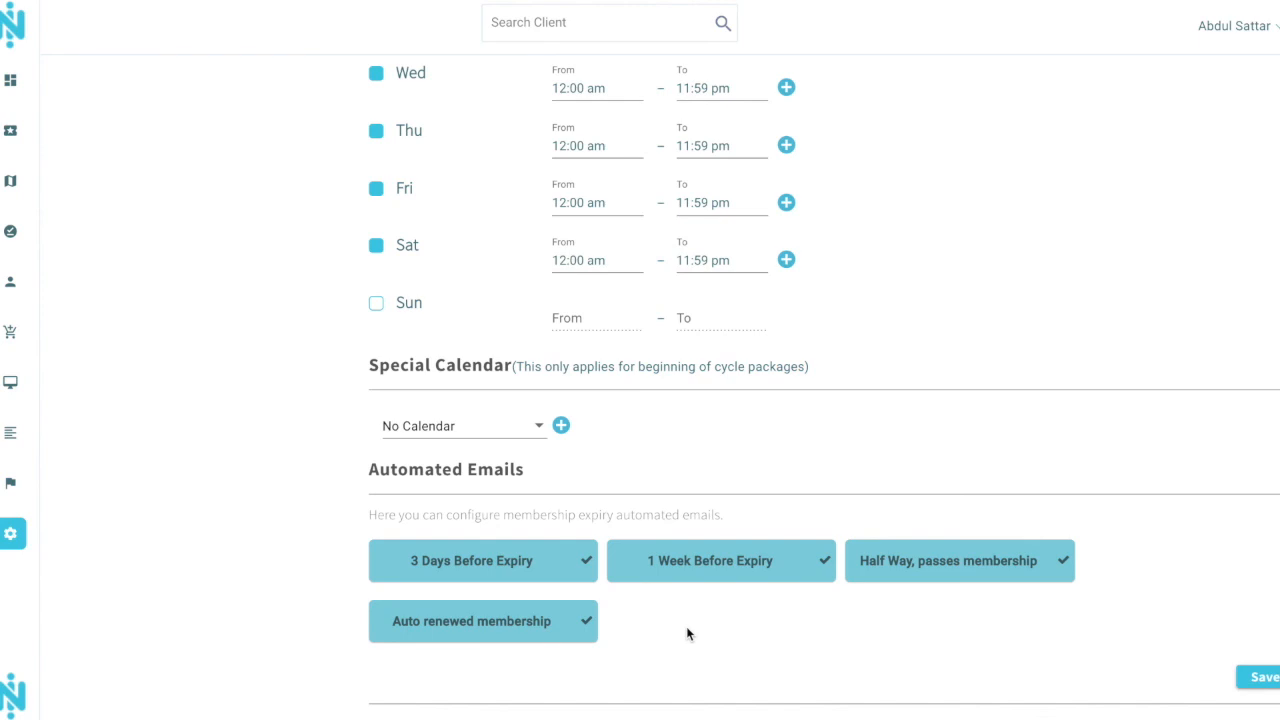
# Turn off all four automated membership emails, starting with Auto renewed membership.
pyautogui.click(564, 633)
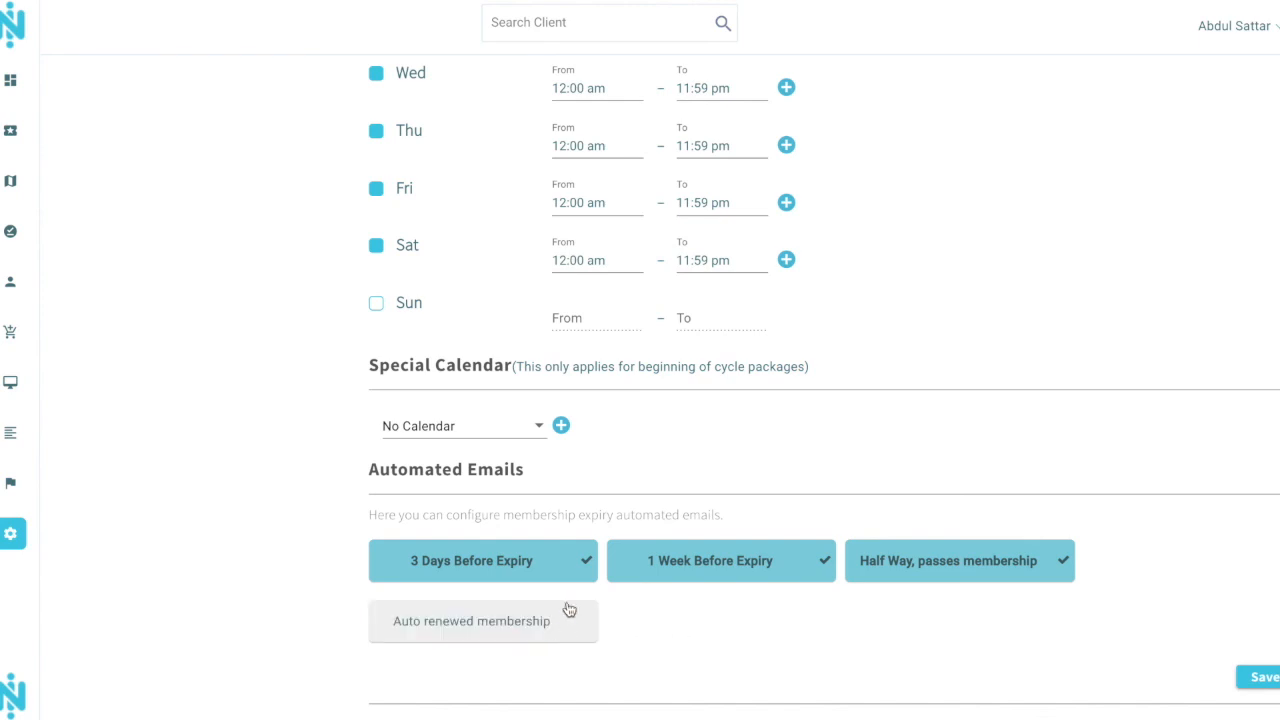
pyautogui.click(570, 583)
pyautogui.click(693, 572)
pyautogui.click(886, 561)
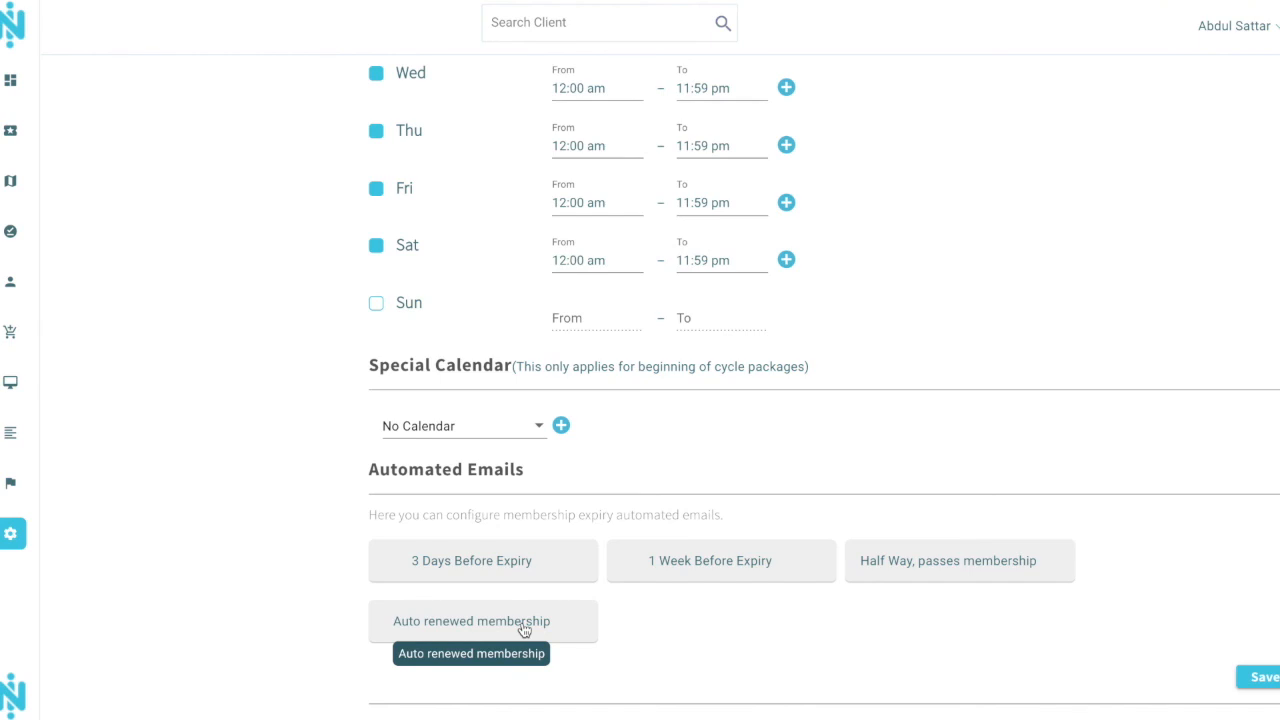
# Review the availability hours, save the company settings and dismiss the confirmation message.
pyautogui.scroll(5, 585, 495)
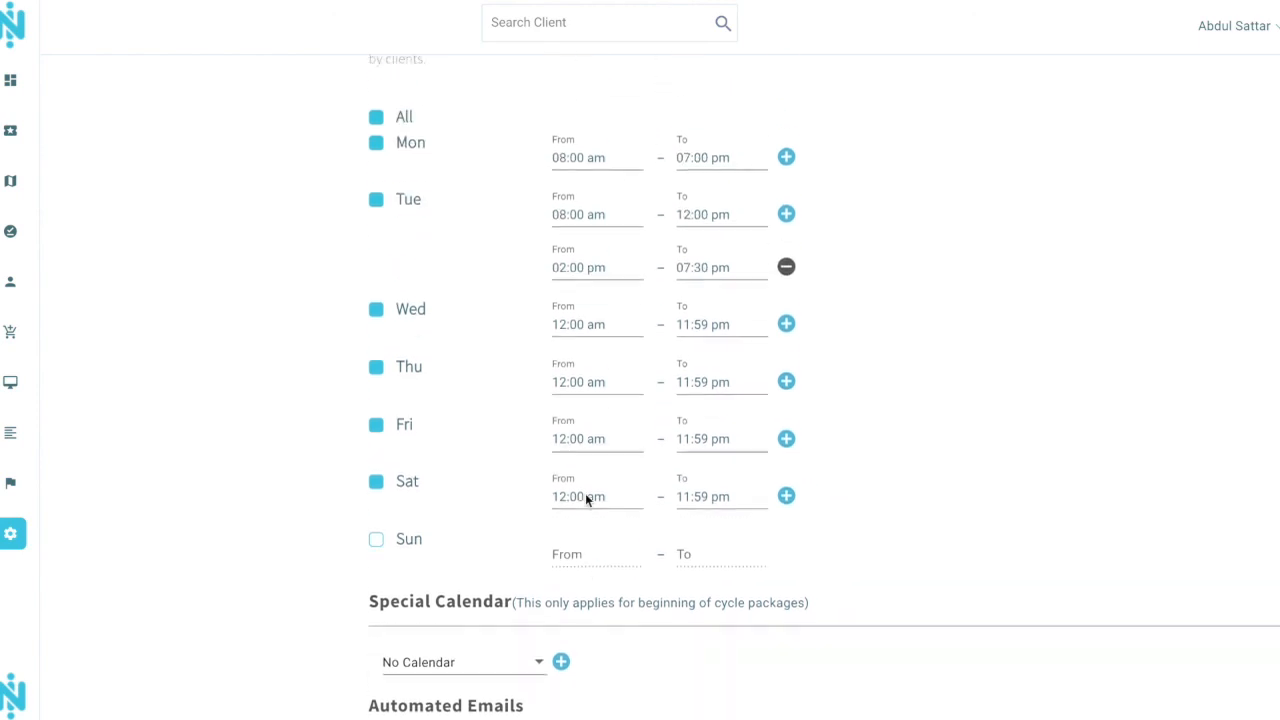
pyautogui.scroll(4, 585, 493)
pyautogui.scroll(-9, 586, 491)
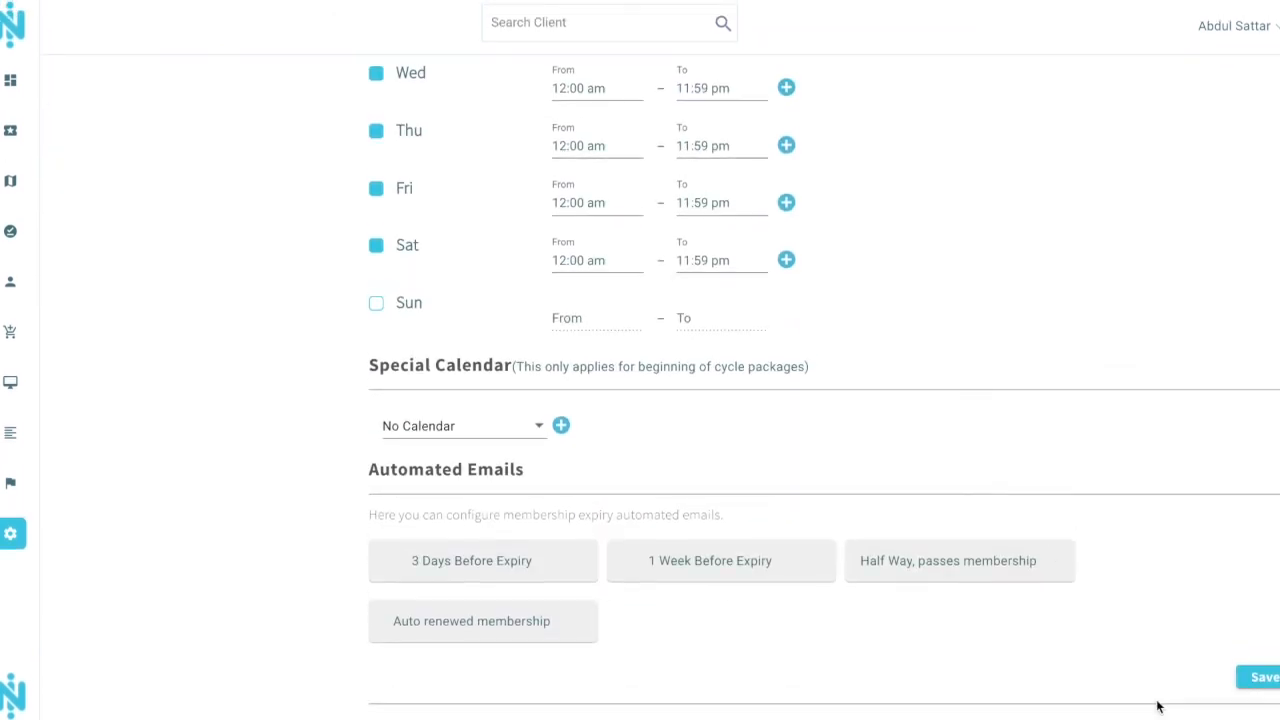
pyautogui.click(1265, 679)
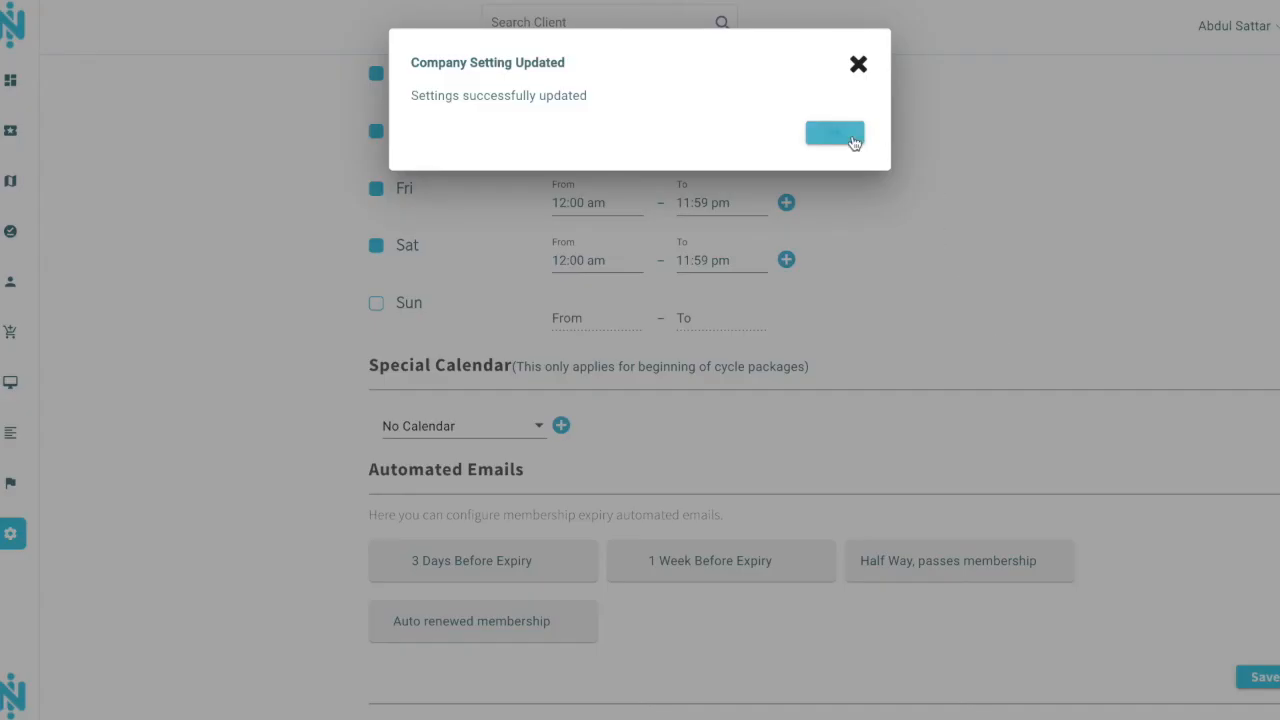
pyautogui.click(849, 135)
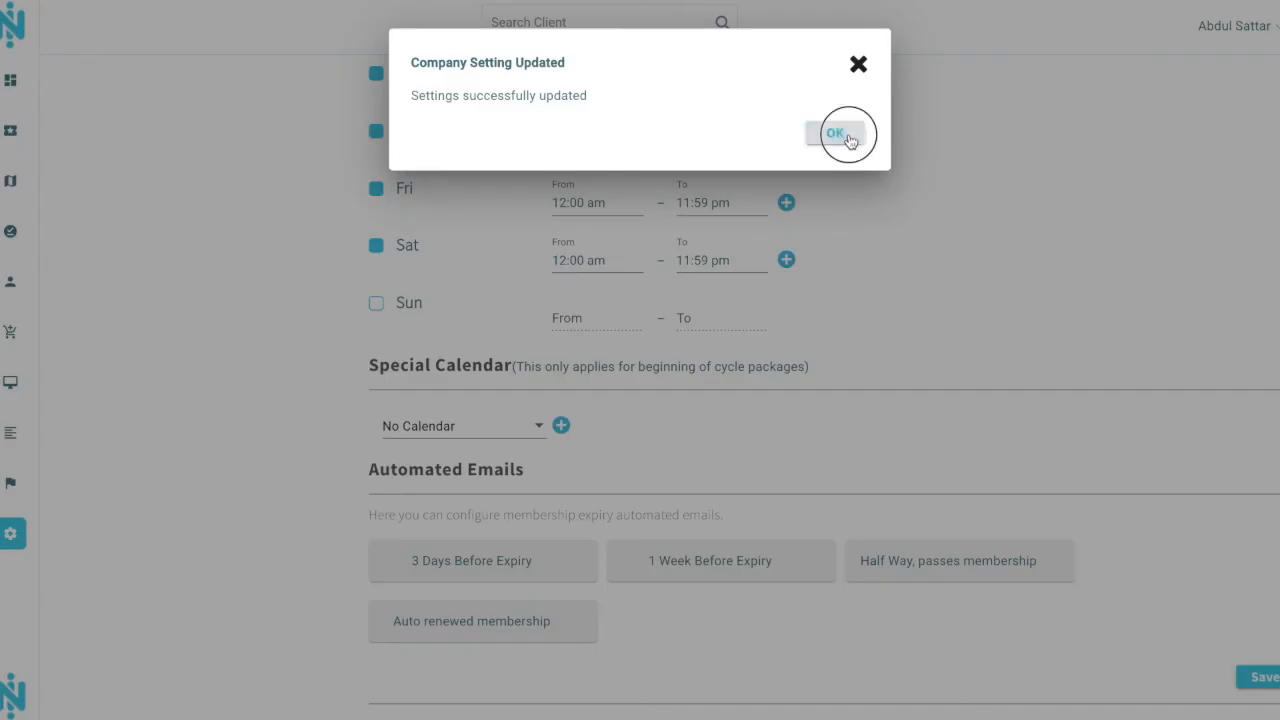